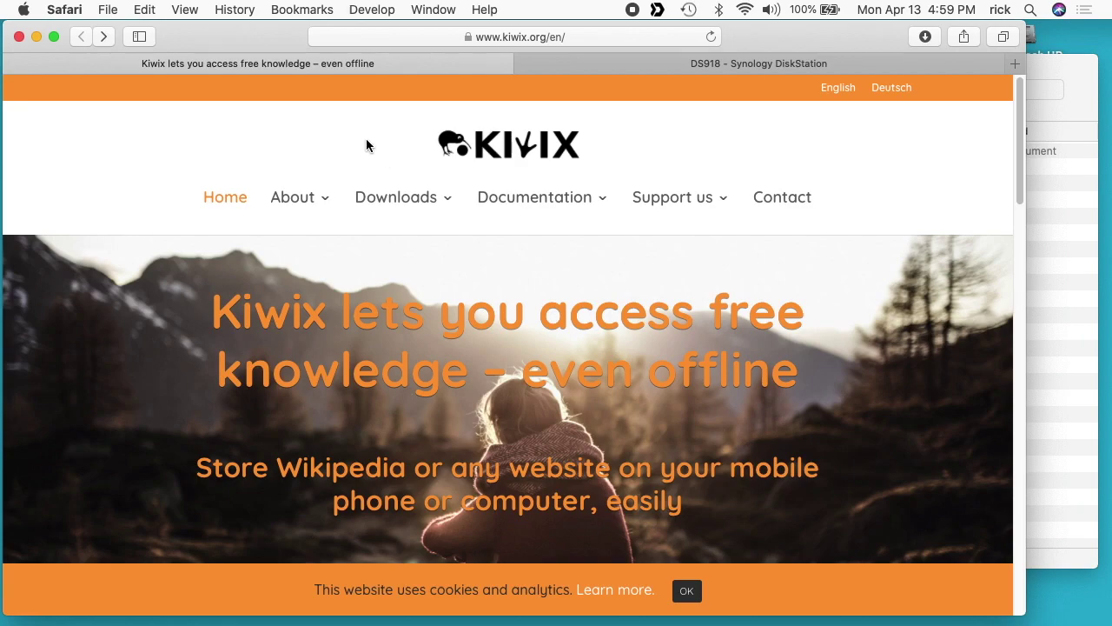
Open the Kiwix Wiki page listing content packages in all languages from the Kiwix site's content downloads page
mouse_move(397, 207)
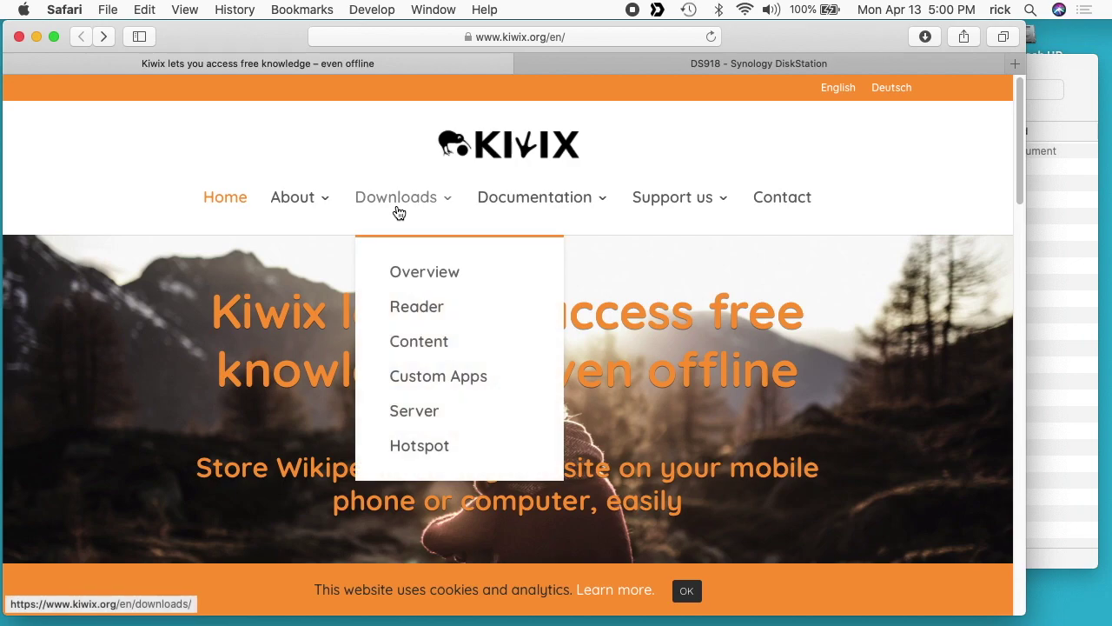
click(427, 341)
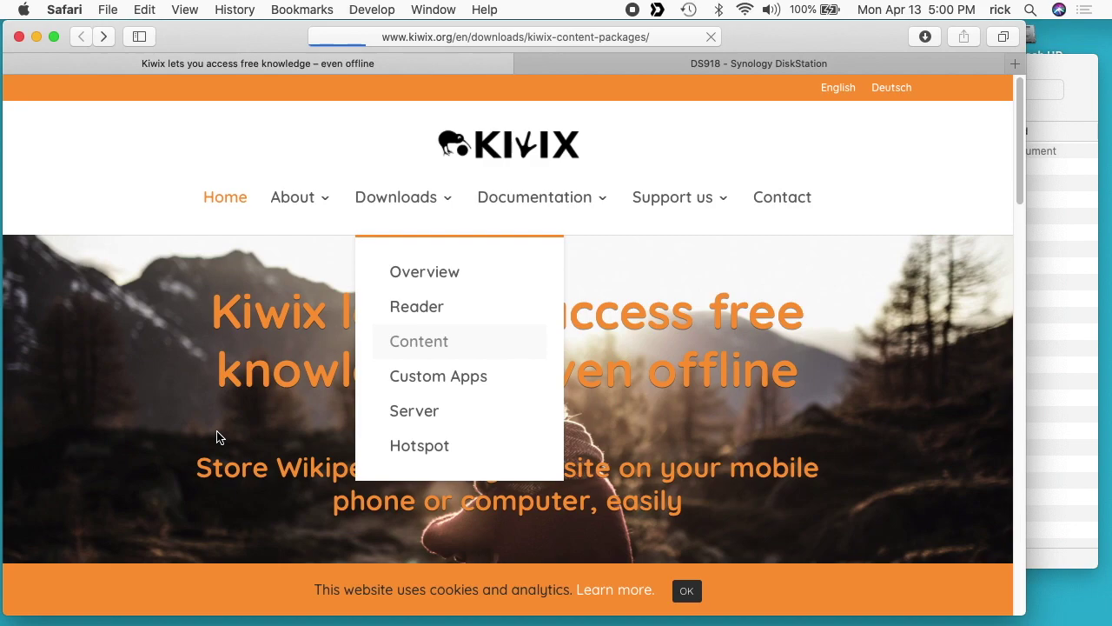
scroll(218, 435, down, 3)
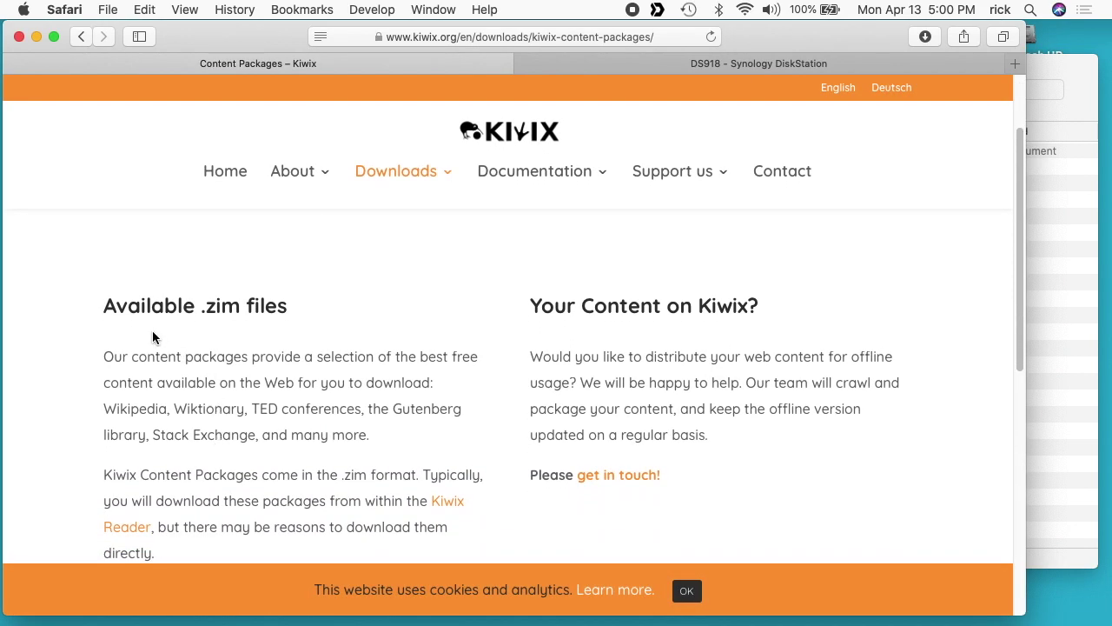
scroll(253, 335, down, 4)
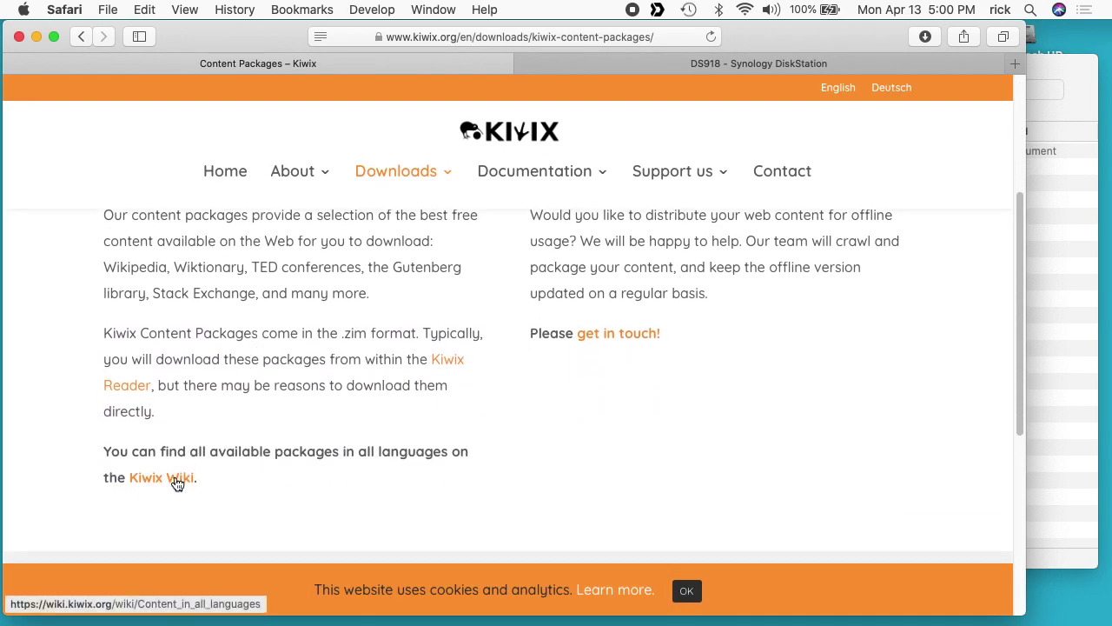
click(177, 480)
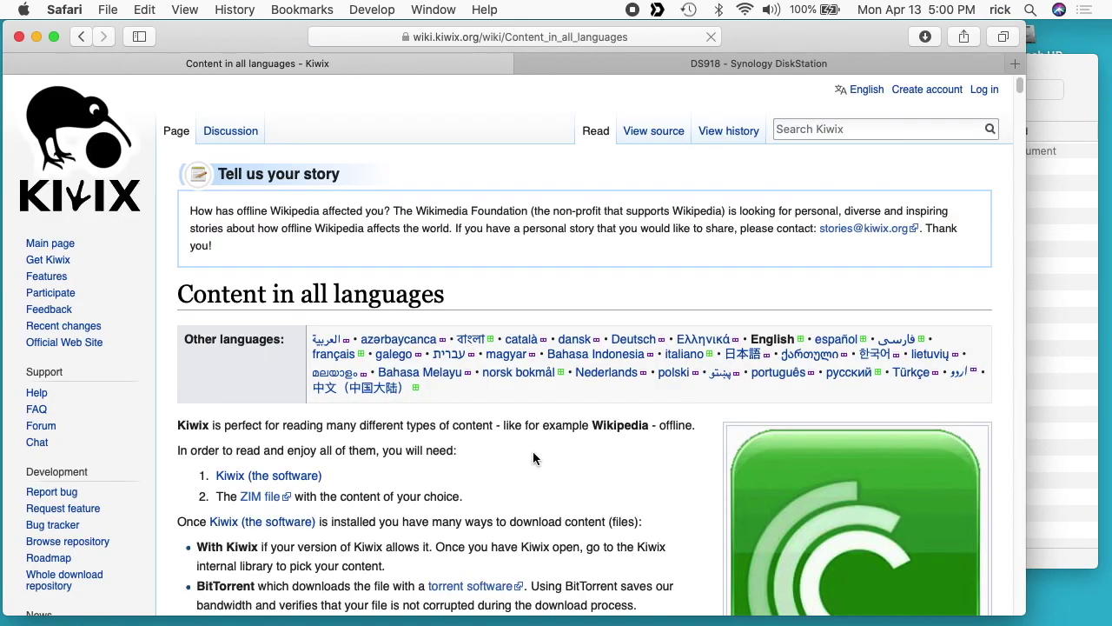
Browse the ZIM Downloads table and search the page for "simple"
scroll(532, 451, down, 15)
scroll(533, 450, up, 3)
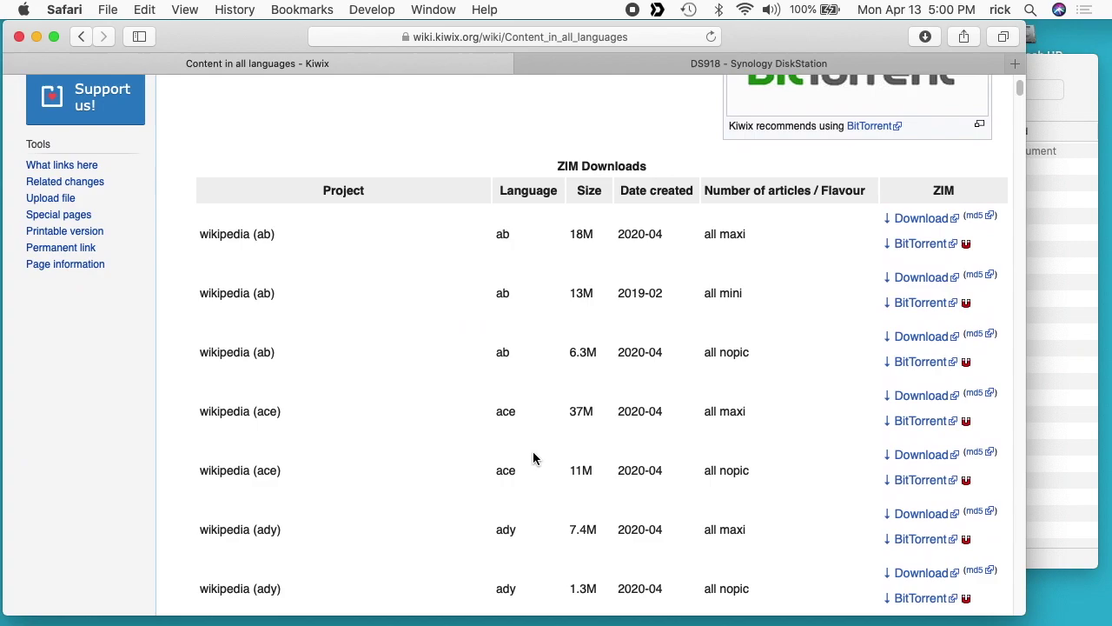
scroll(533, 452, down, 10)
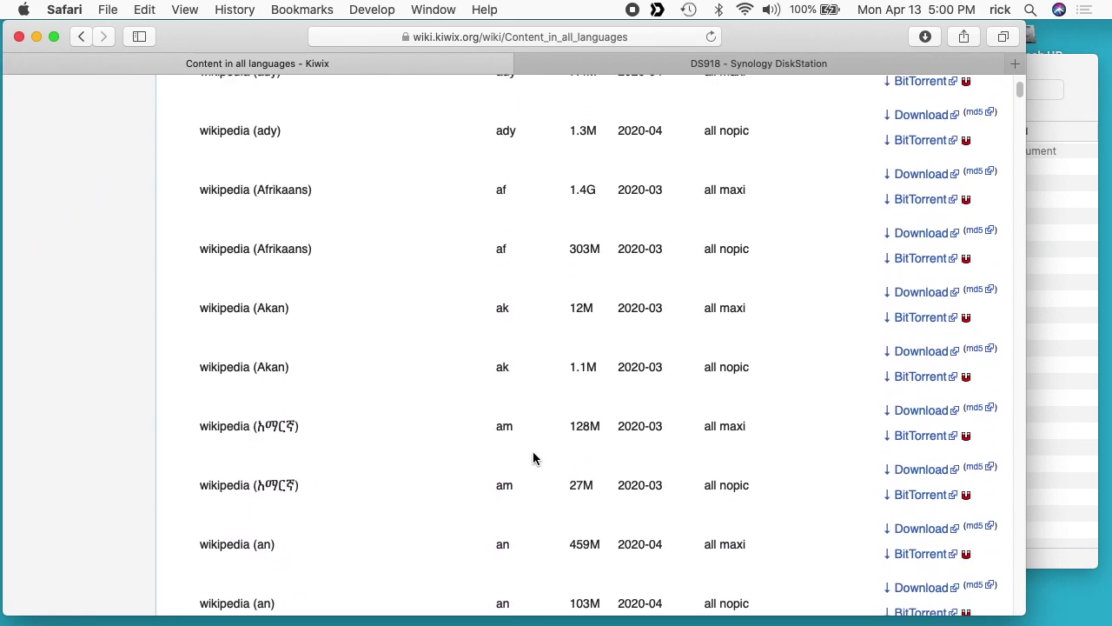
scroll(533, 451, down, 5)
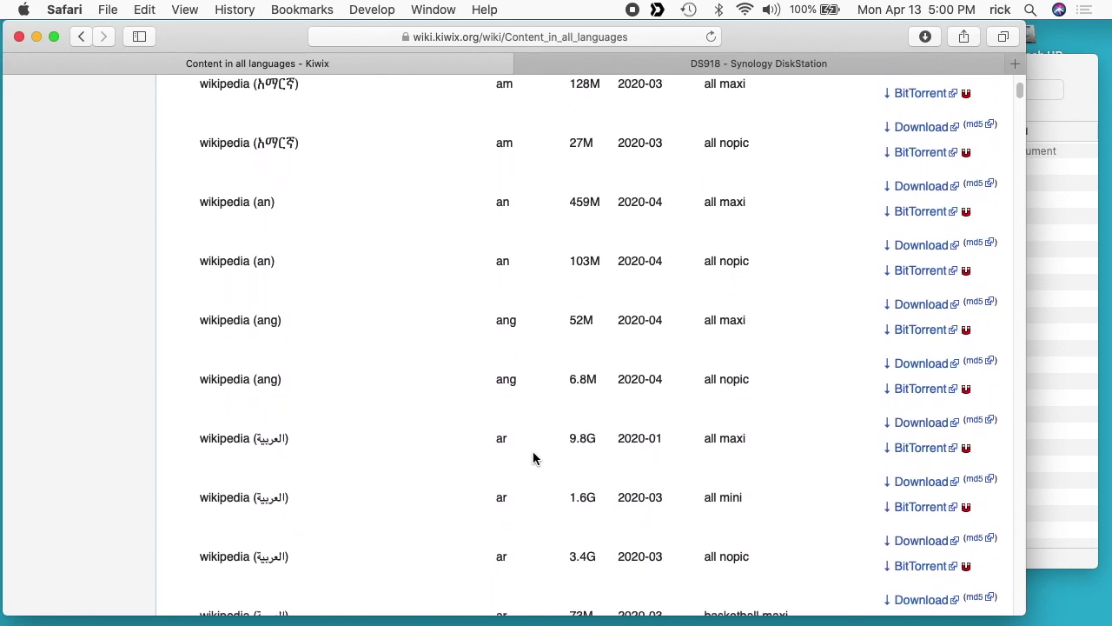
scroll(533, 458, down, 7)
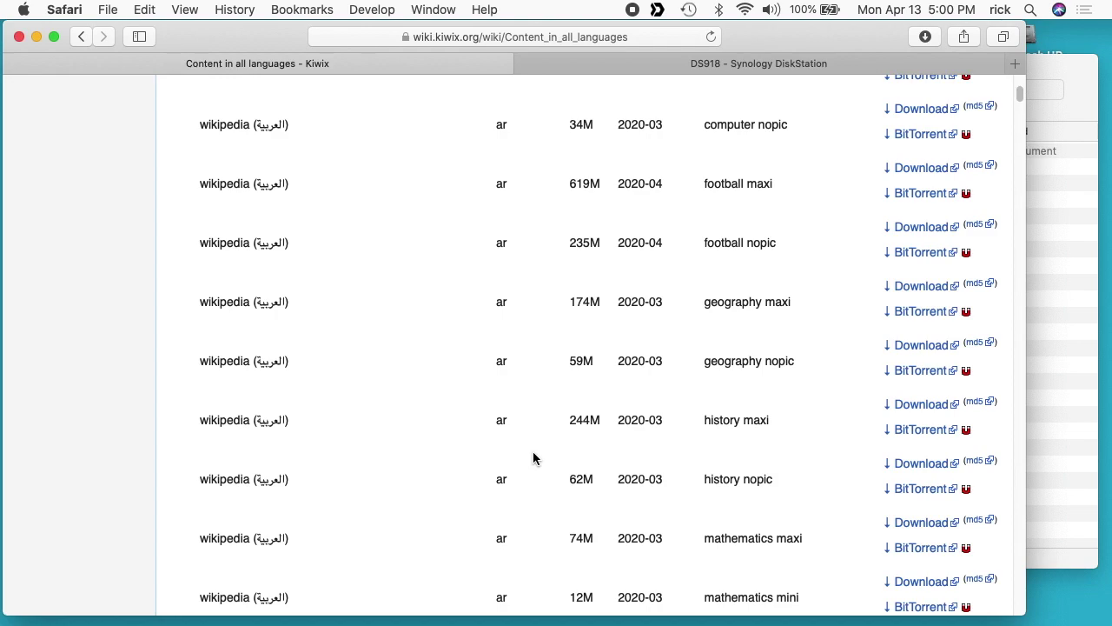
key(super+f)
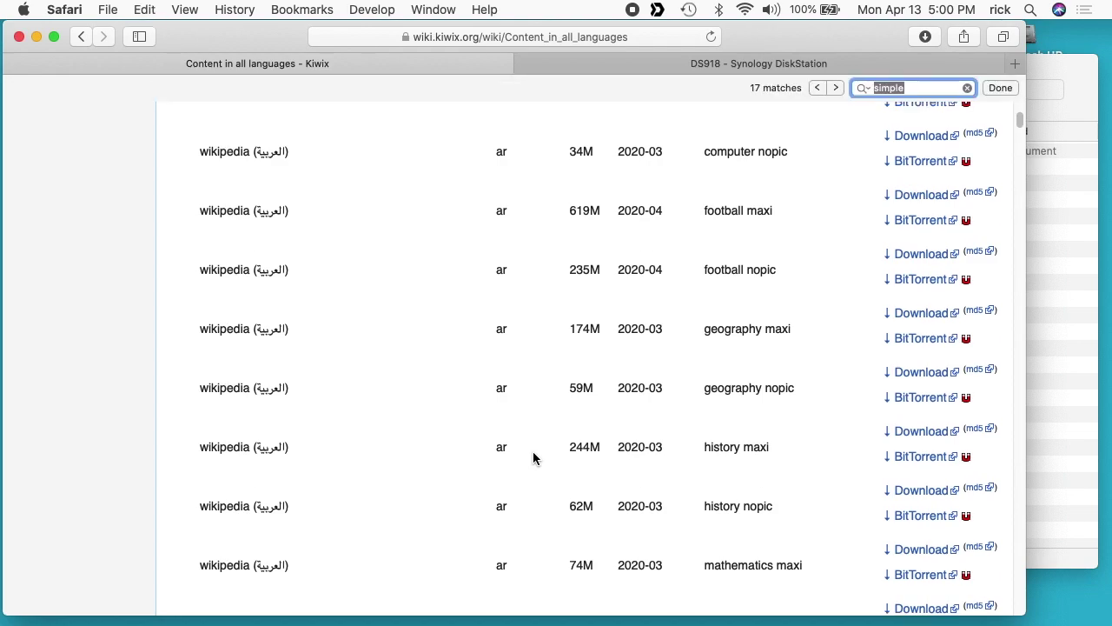
text(simp)
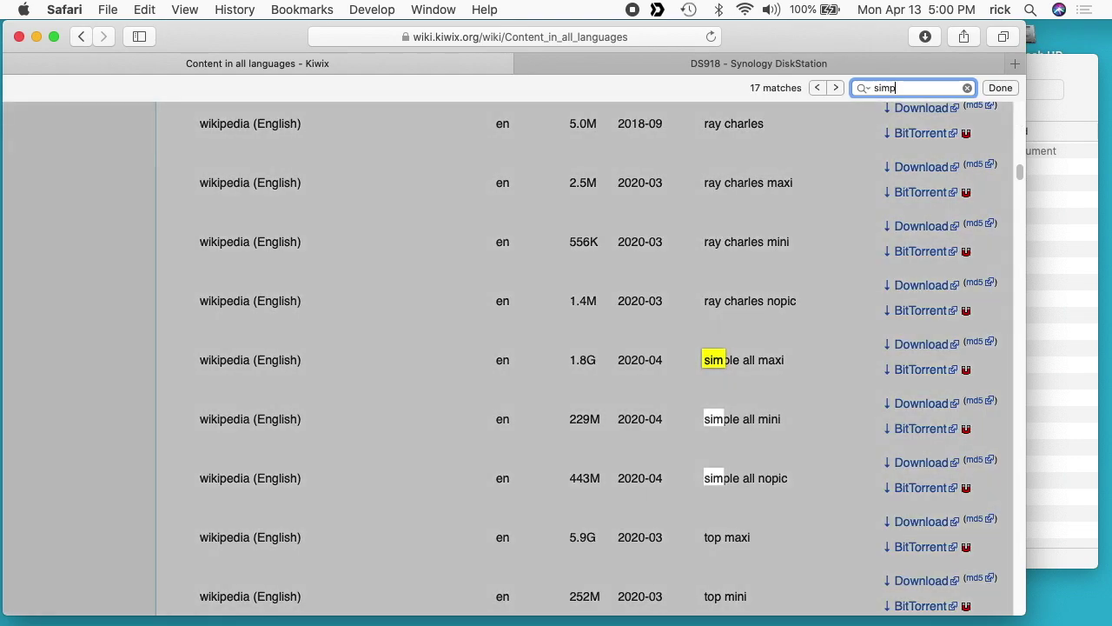
text(le)
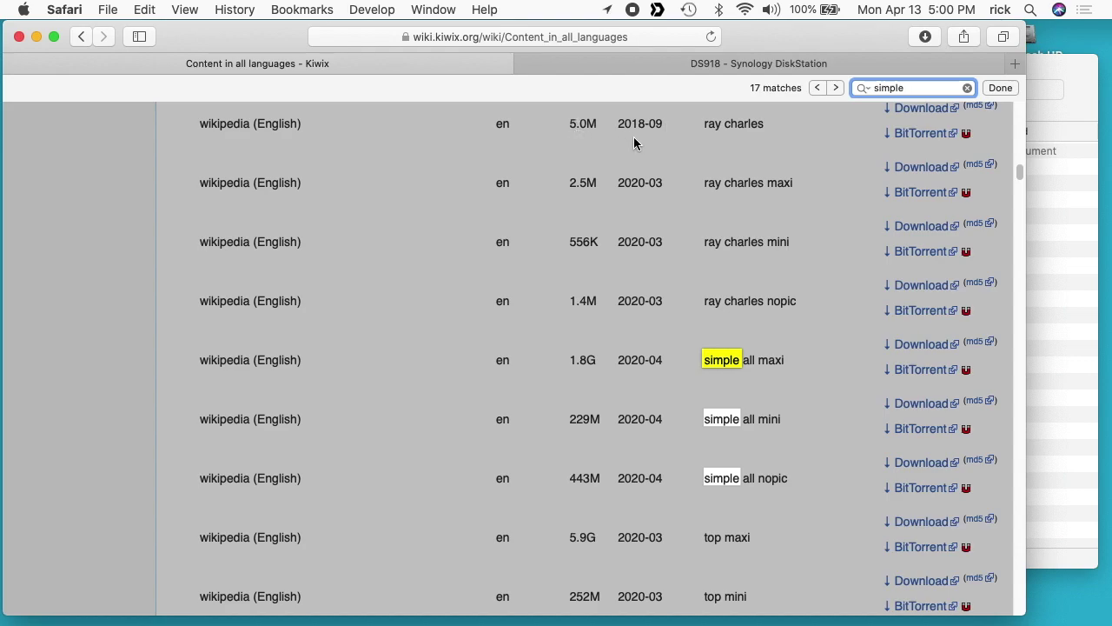
Download the English Wikipedia "ray charles" ZIM dated 2018-09 and select the downloaded file in the Finder Downloads folder
scroll(801, 148, up, 1)
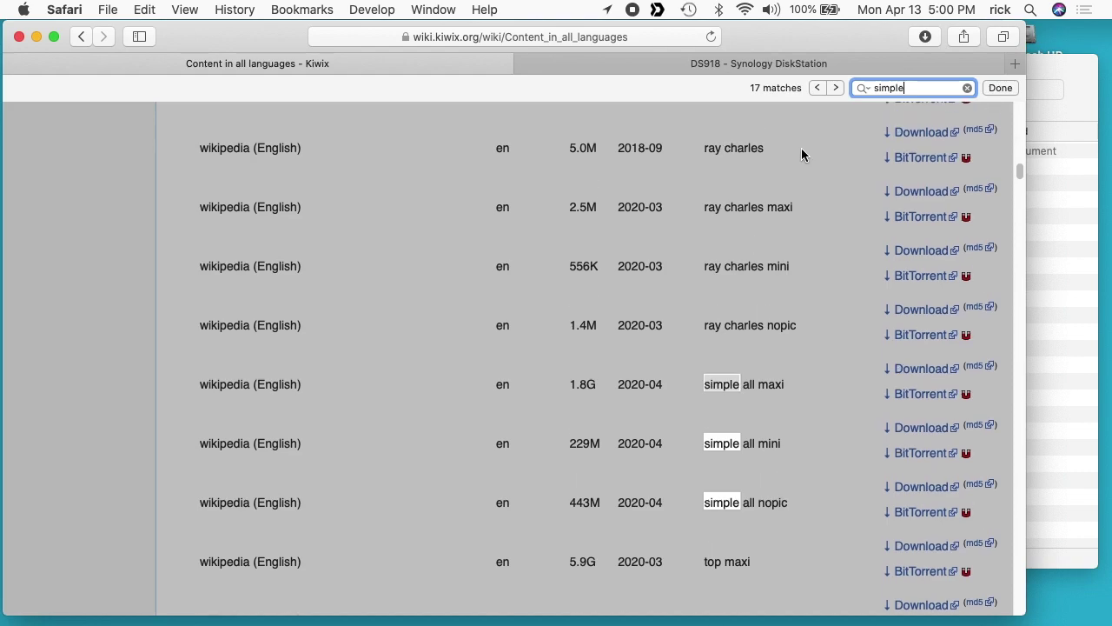
click(940, 135)
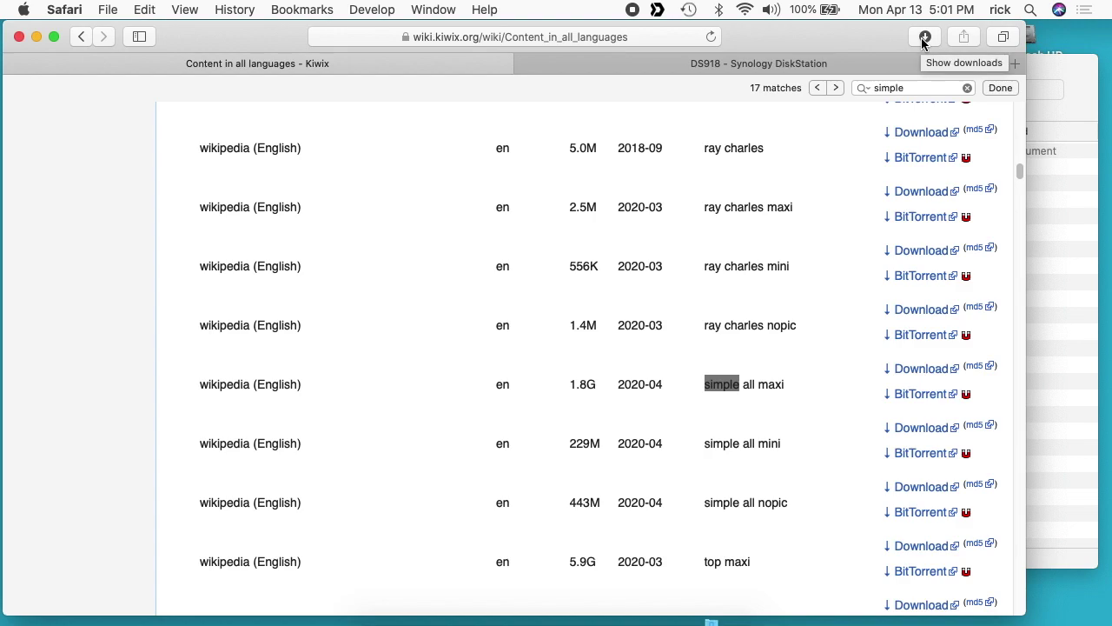
key(super+Tab)
key(super+Tab)
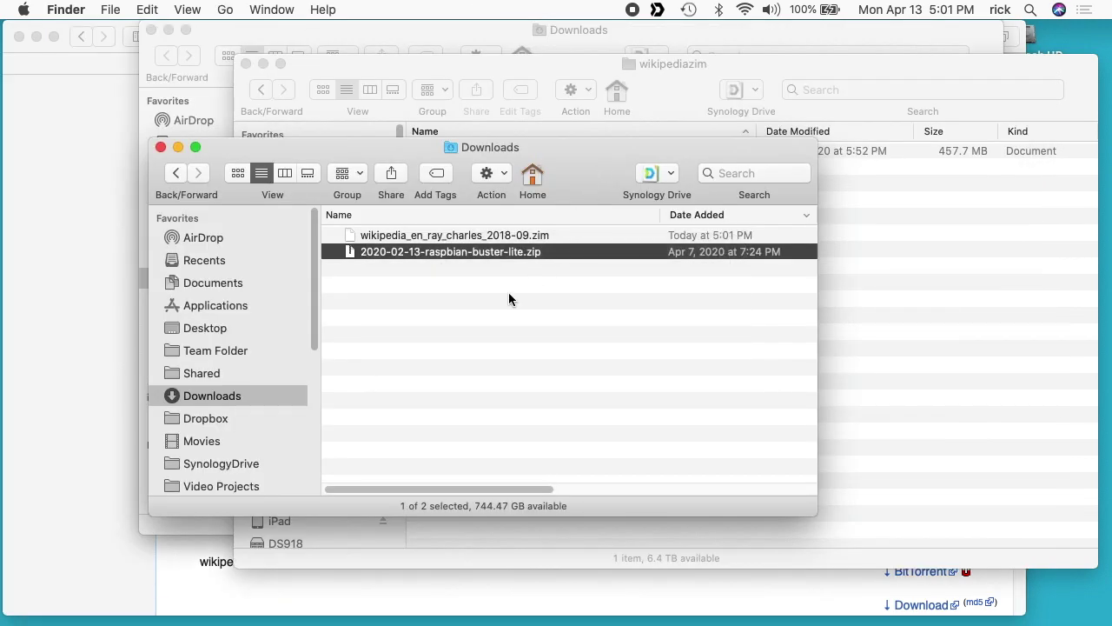
click(452, 237)
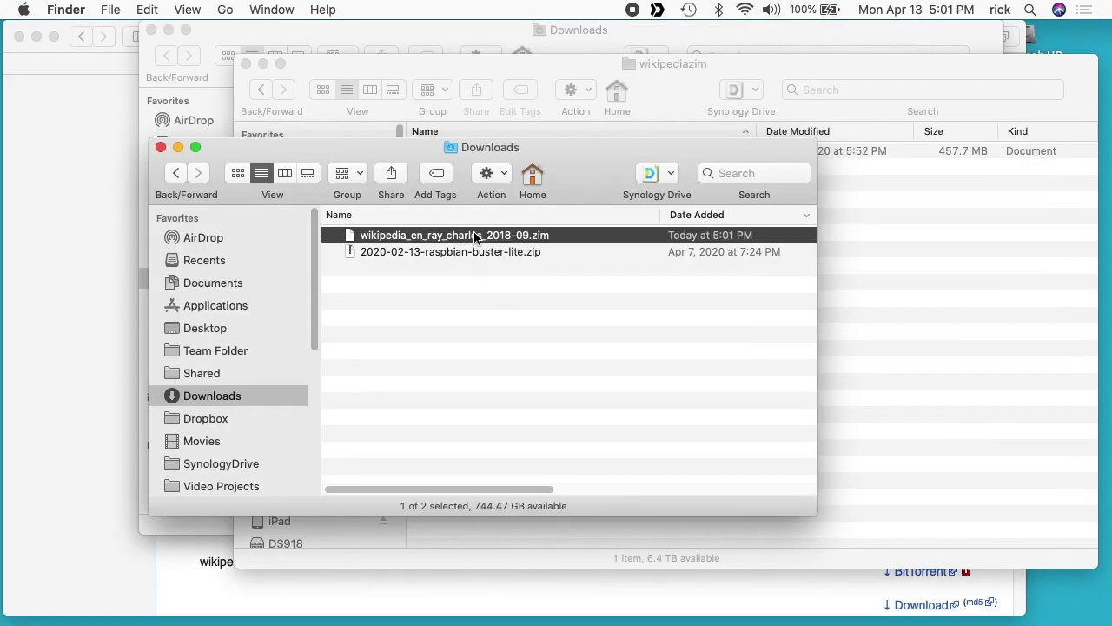
Copy wikipedia_en_ray_charles_2018-09.zim from Downloads into the wikipediazim folder on DS_Share, checking that folder's path first
drag(621, 153, 510, 219)
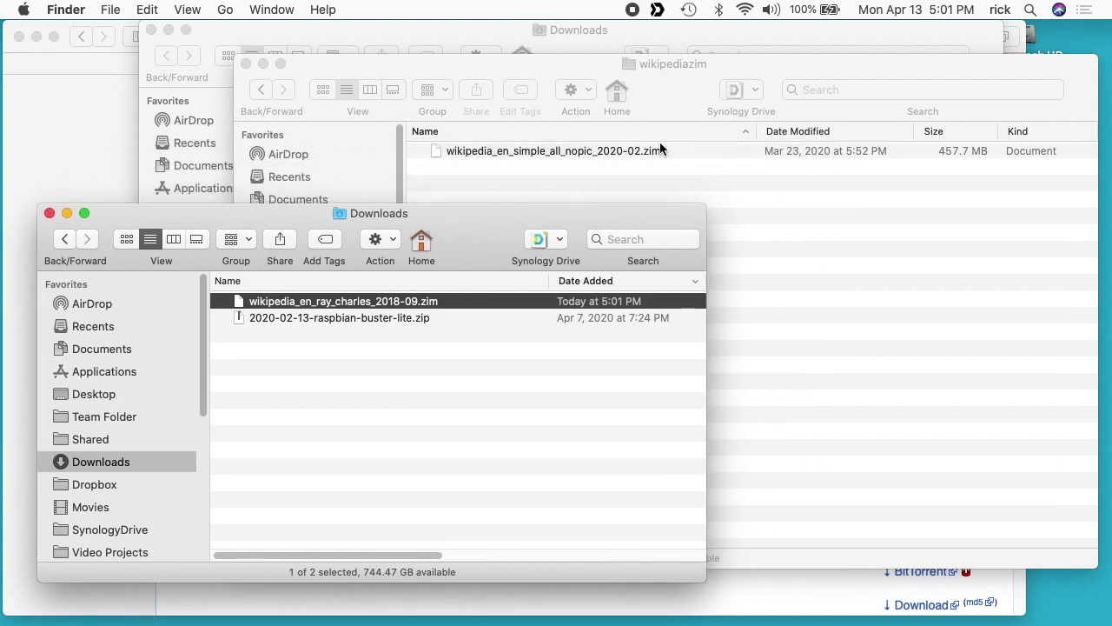
click(676, 77)
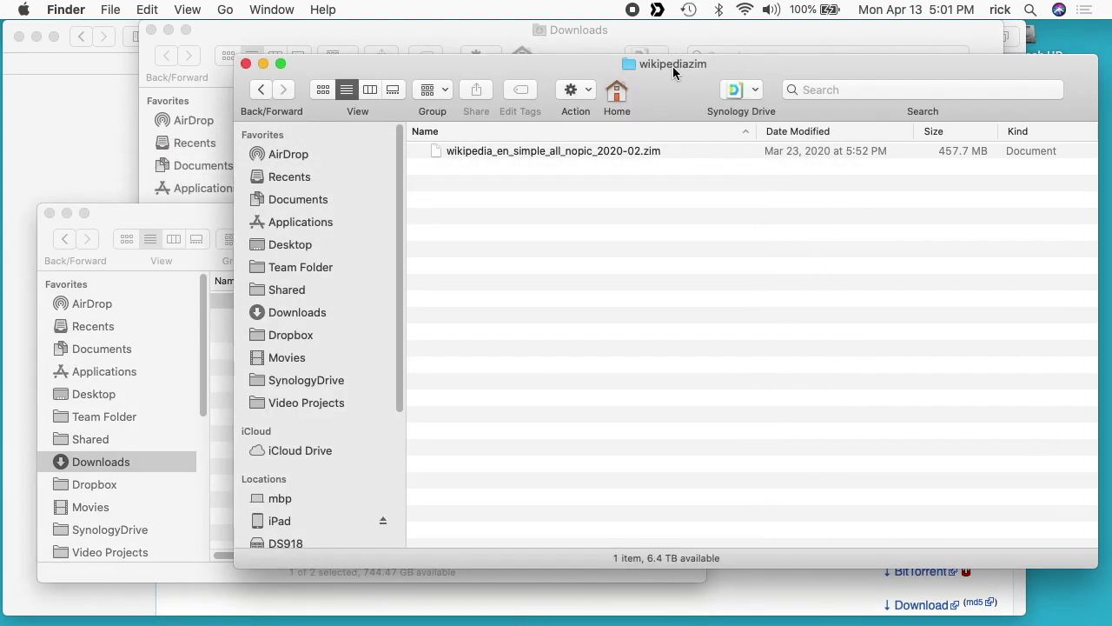
super+click(672, 68)
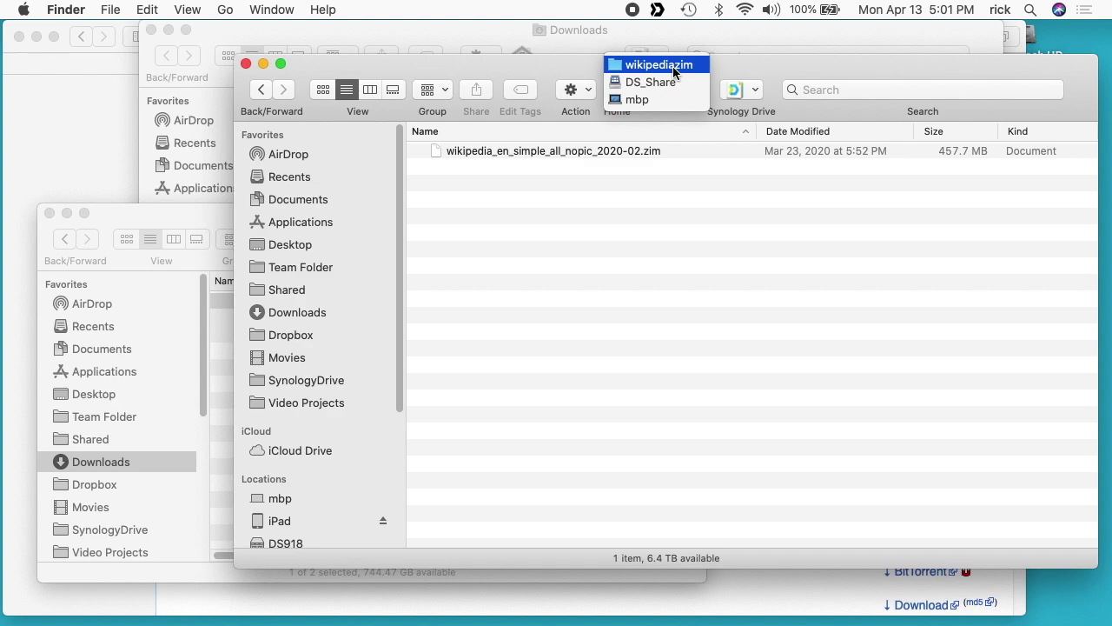
click(723, 73)
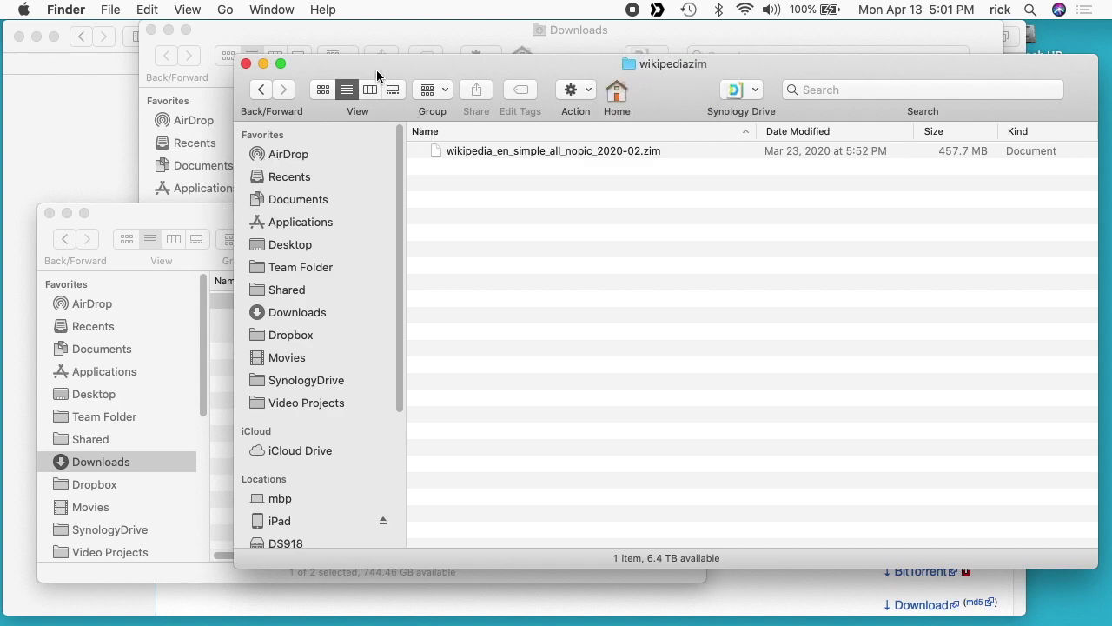
drag(381, 74, 395, 74)
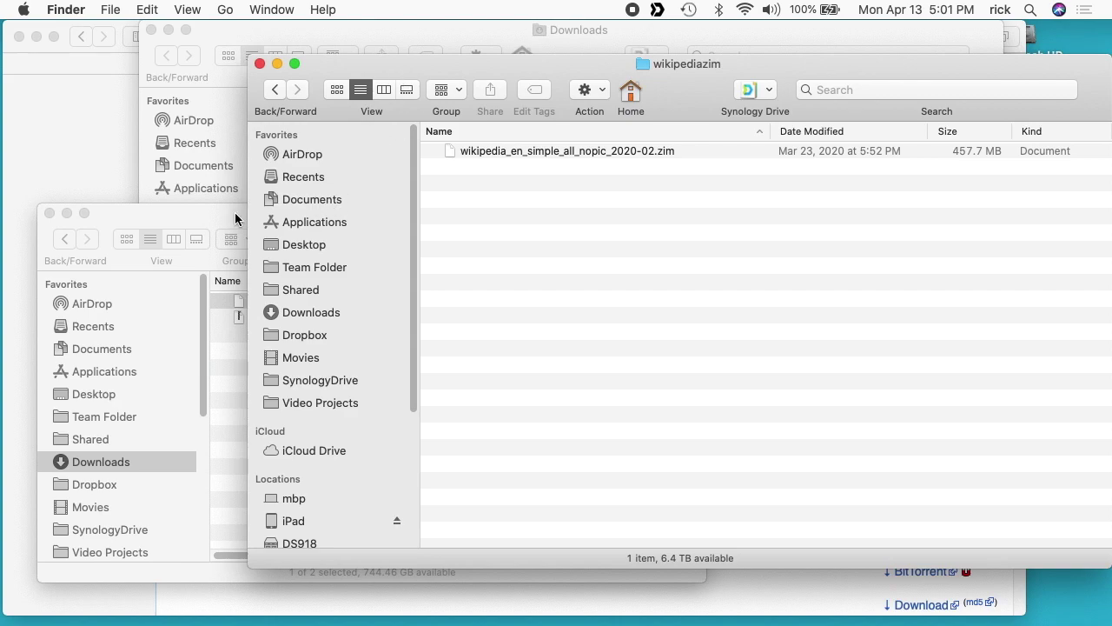
drag(218, 224, 204, 221)
drag(278, 304, 782, 287)
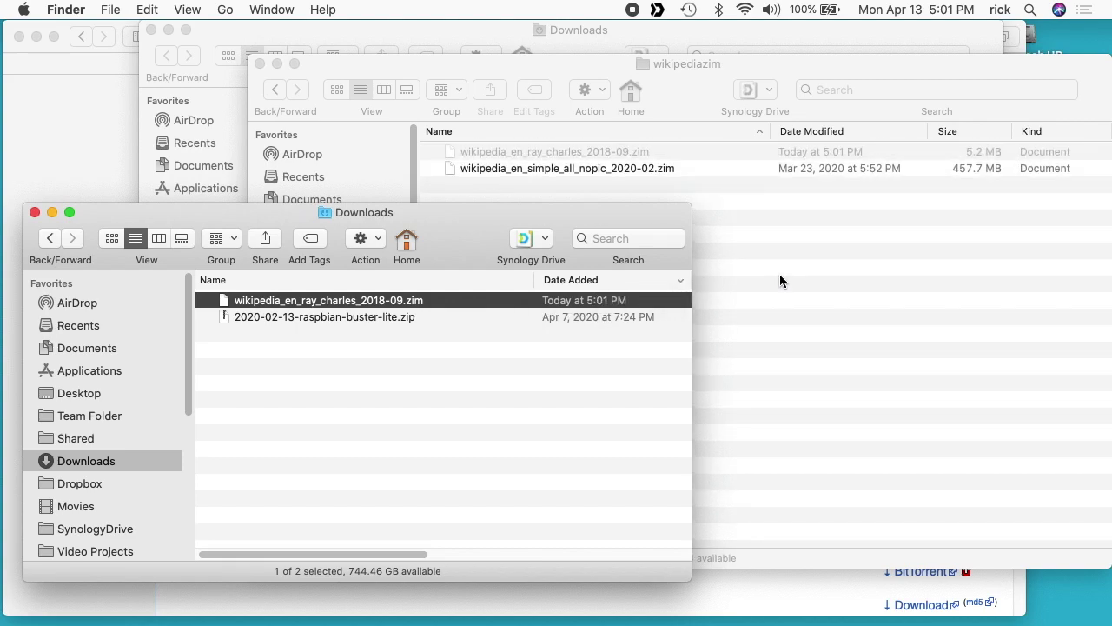
click(781, 273)
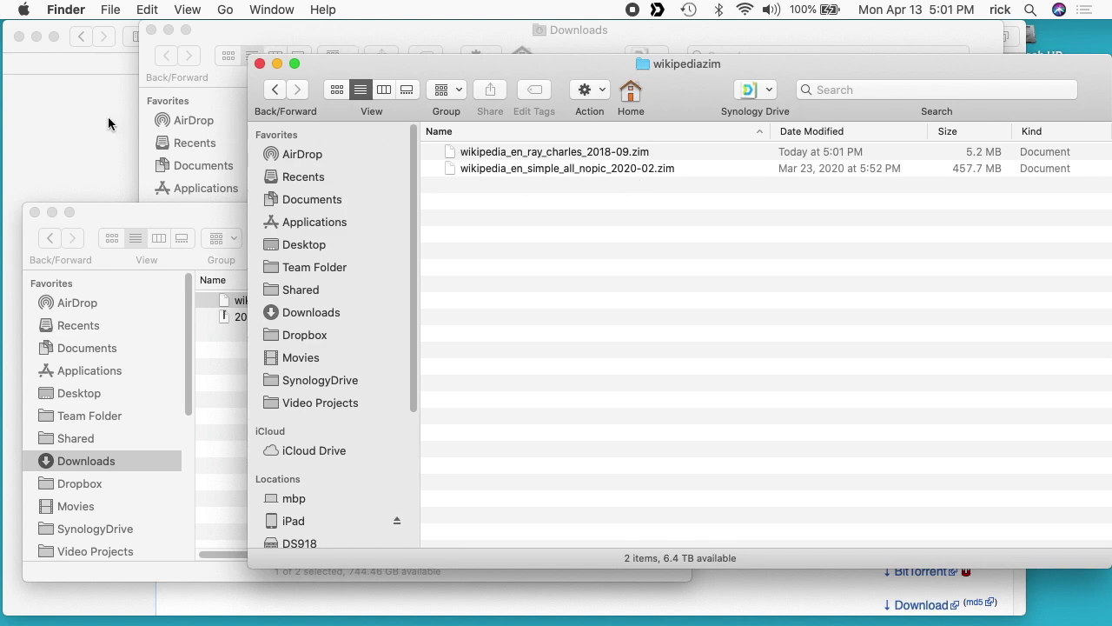
Switch to the Synology DiskStation page in Safari, find "docker" in Package Center and open the Docker package
key(super+Tab)
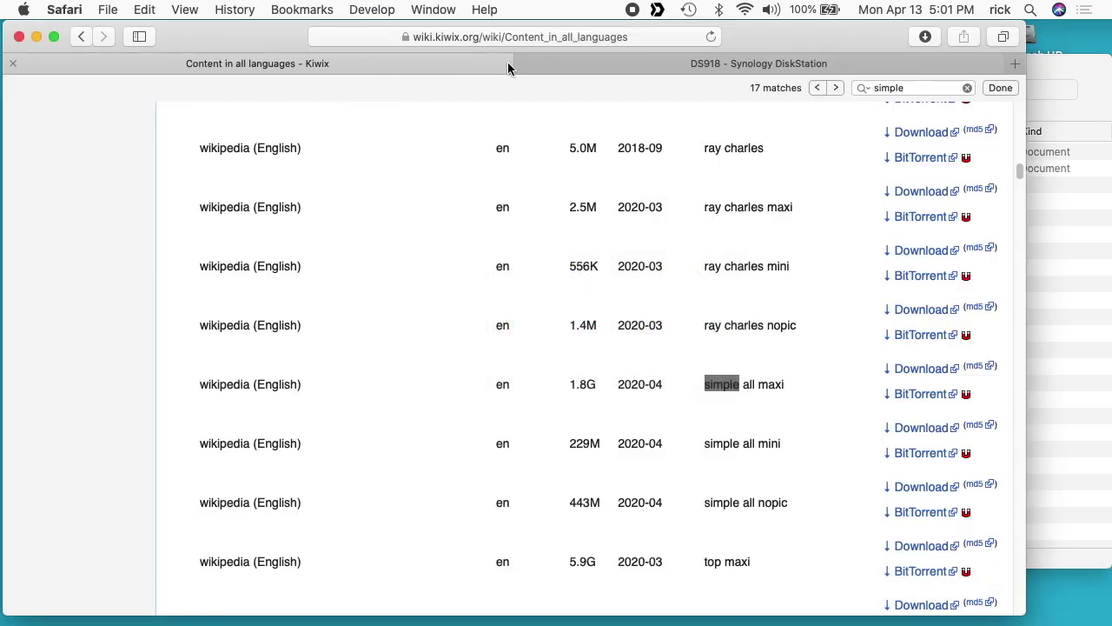
click(664, 61)
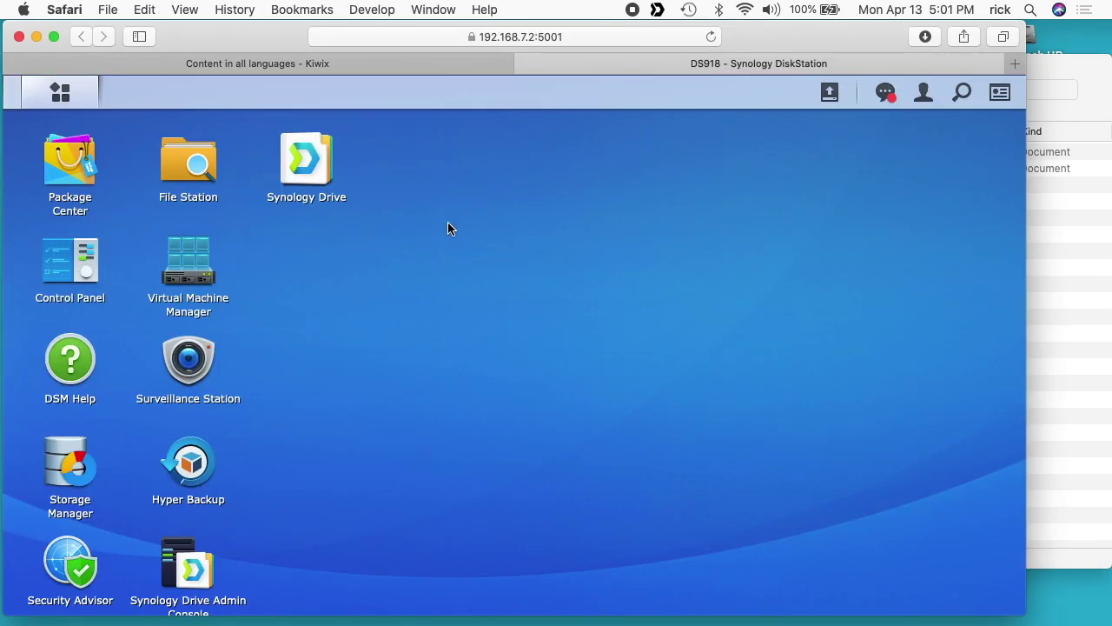
click(76, 165)
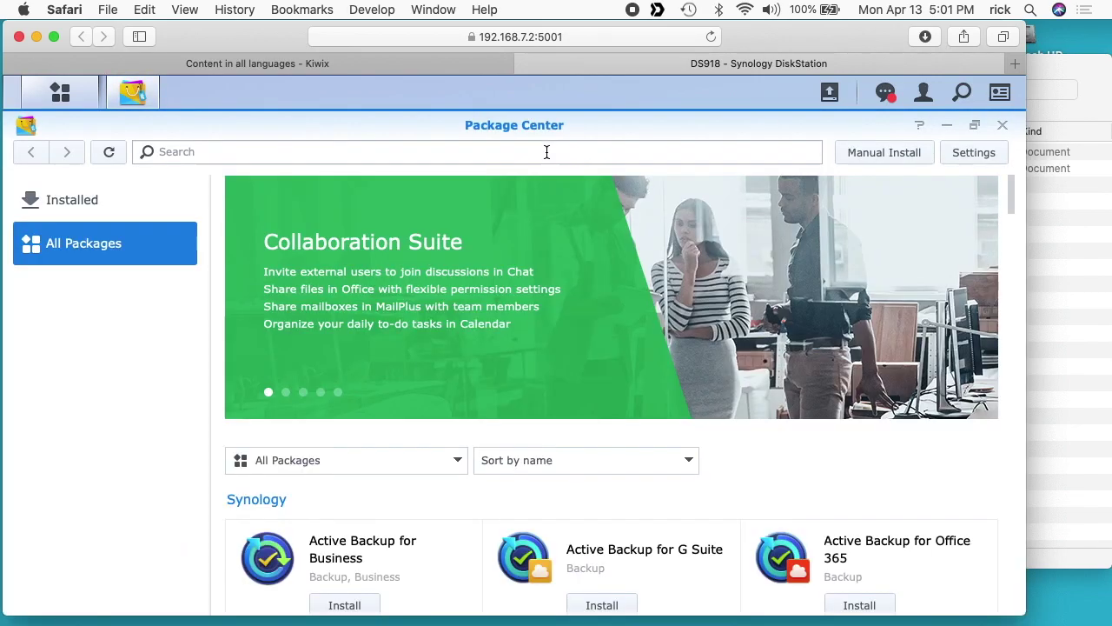
text(docker)
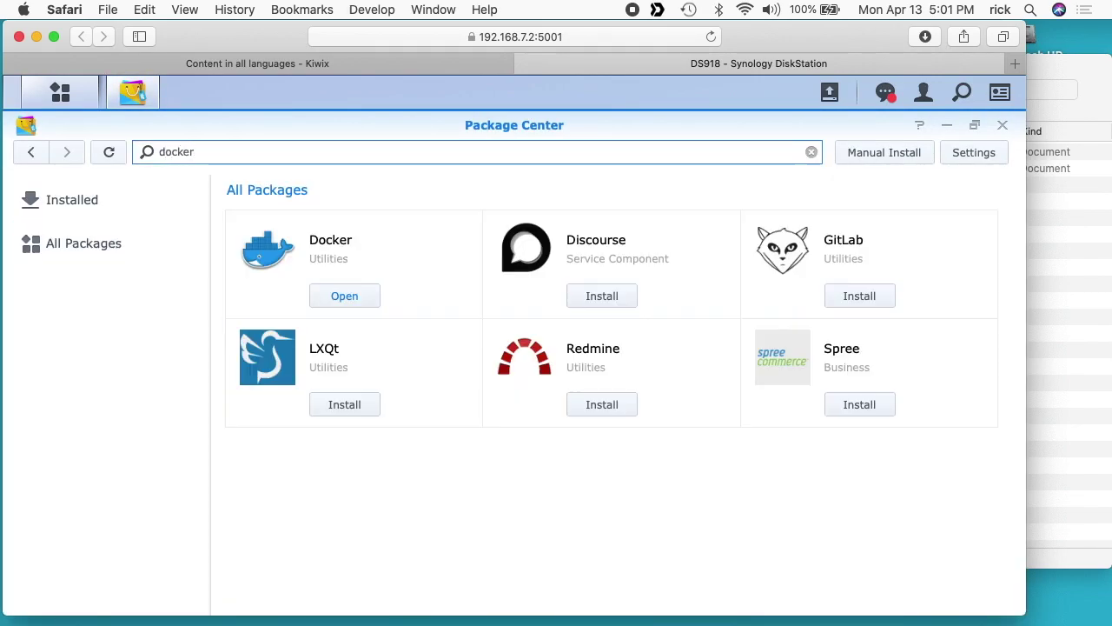
click(346, 296)
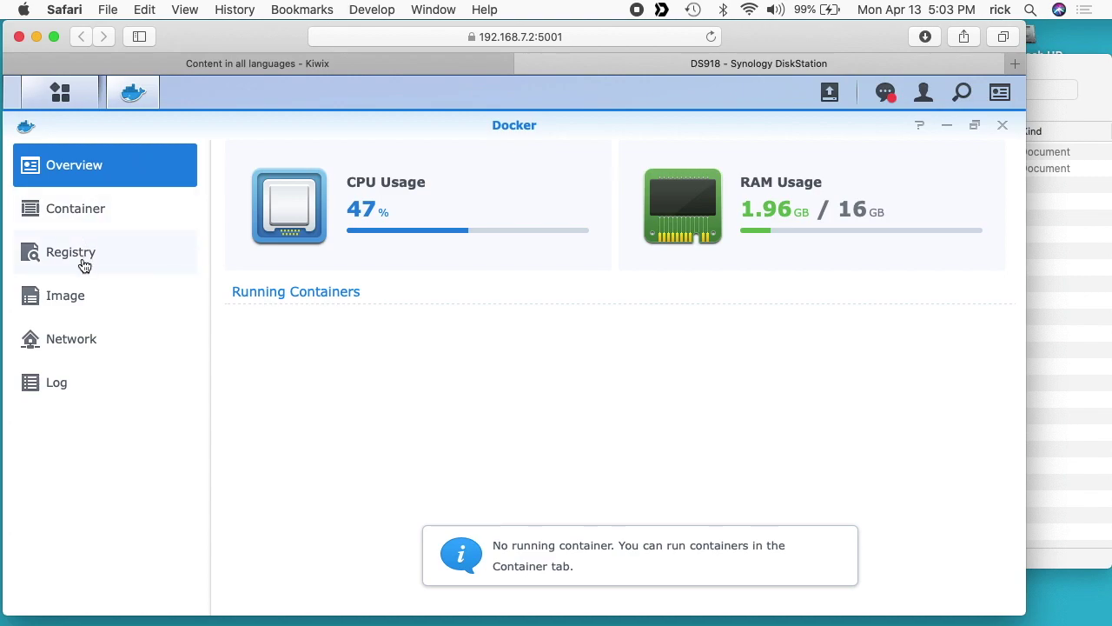
Search the Docker registry for "kiwix"
click(85, 265)
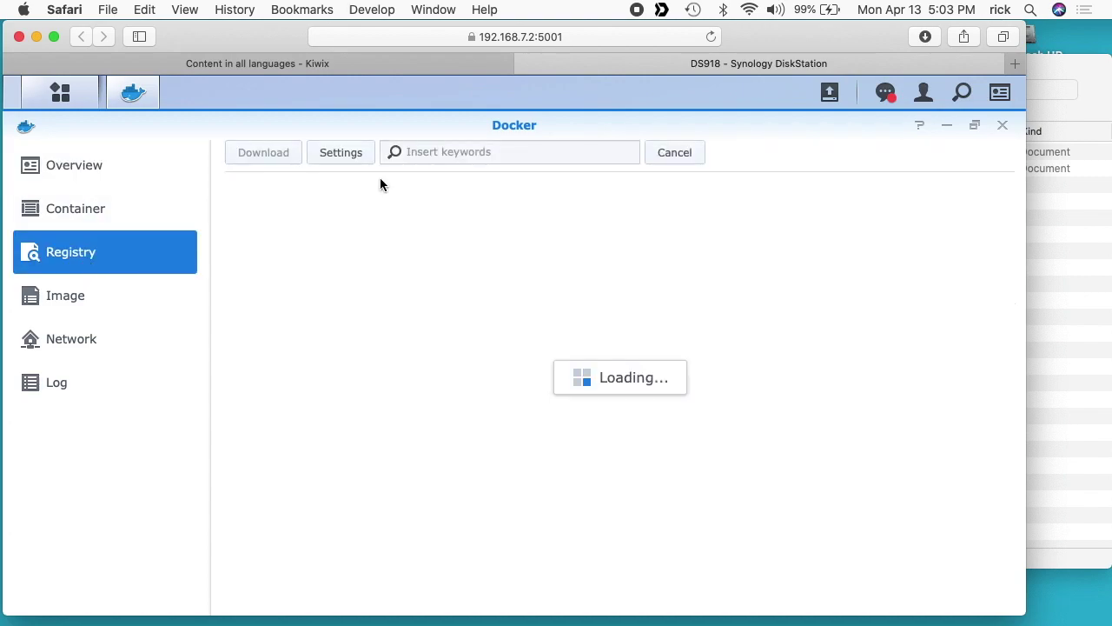
click(470, 153)
text(ki)
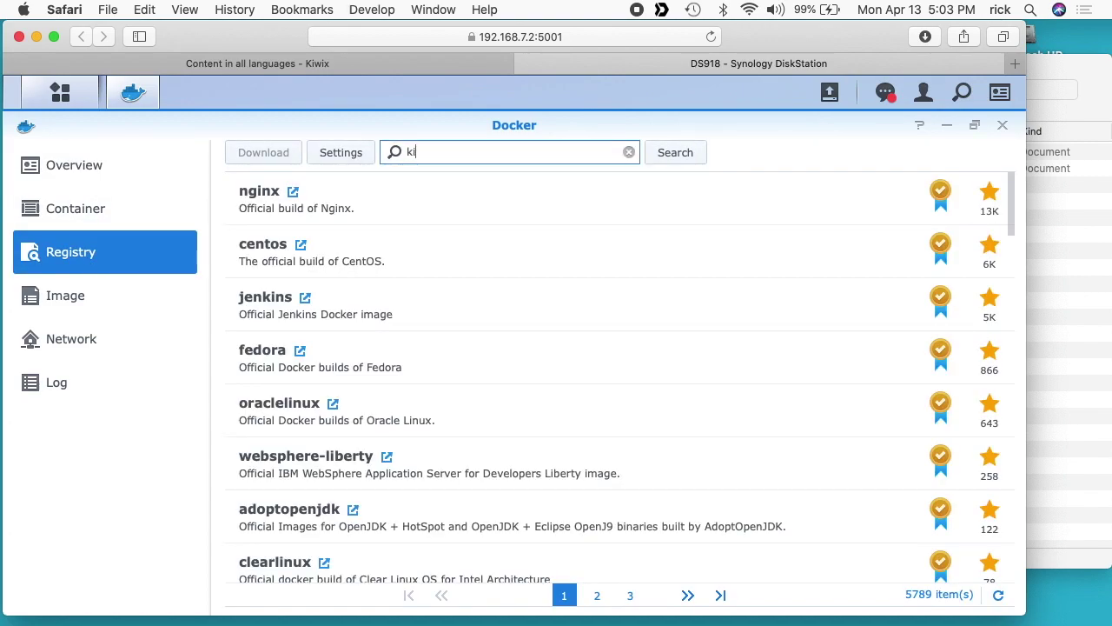
text(wix)
click(676, 157)
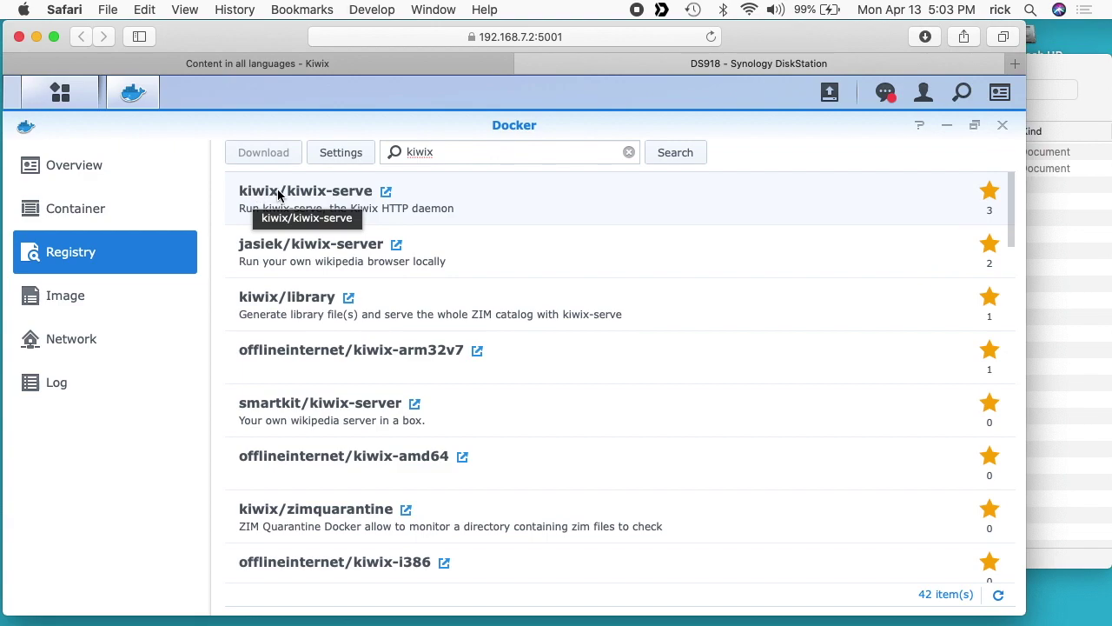
Download the kiwix/kiwix-serve image from the registry with the tag "latest"
click(438, 195)
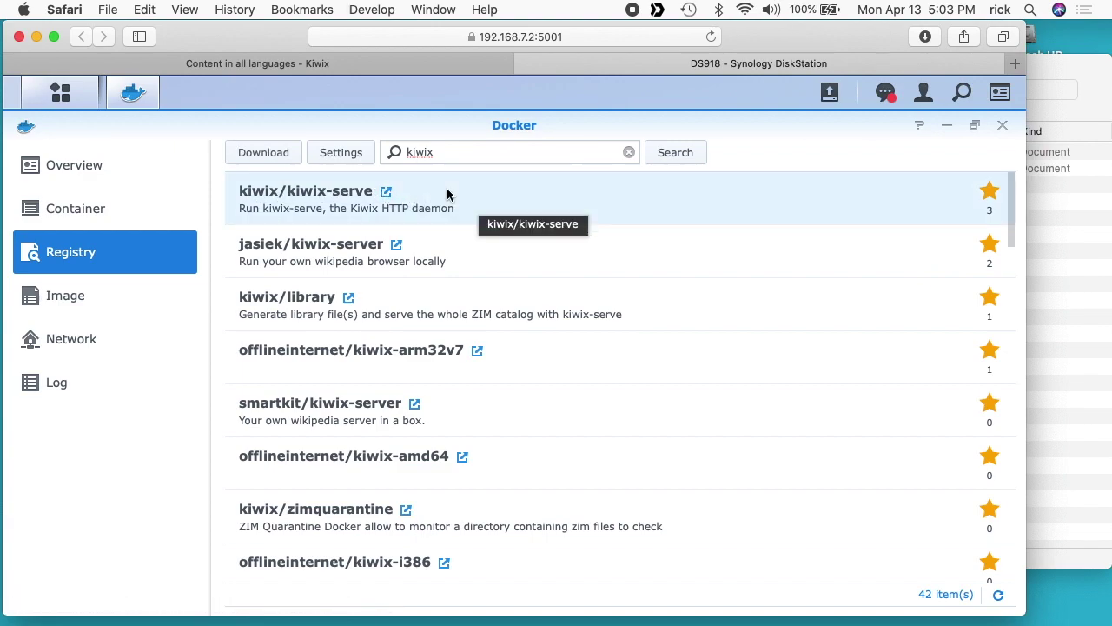
click(265, 158)
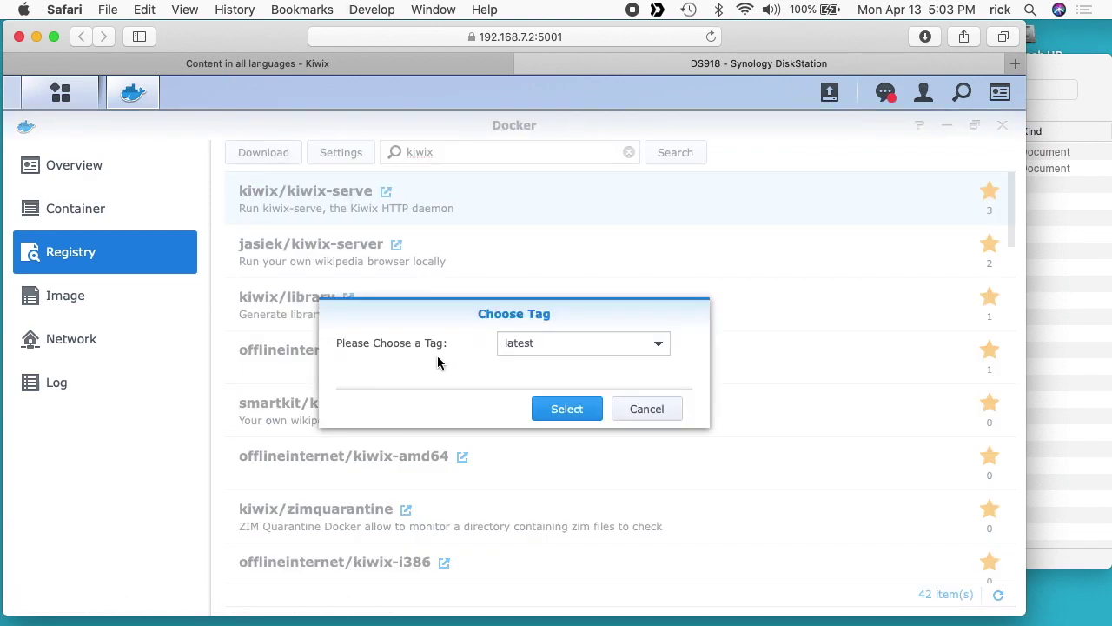
click(577, 349)
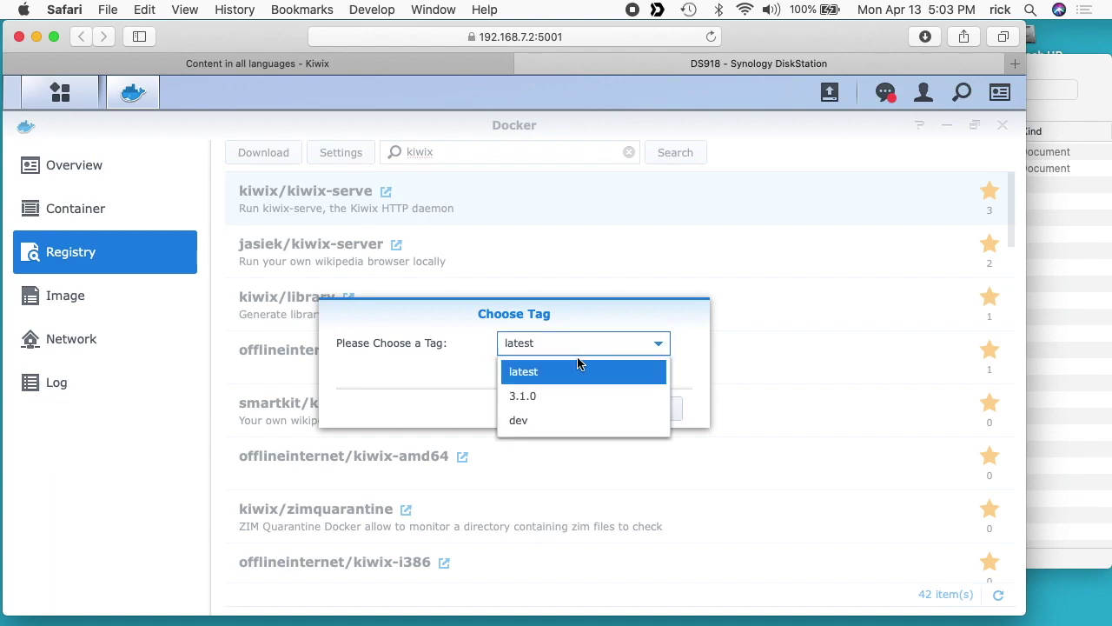
click(430, 360)
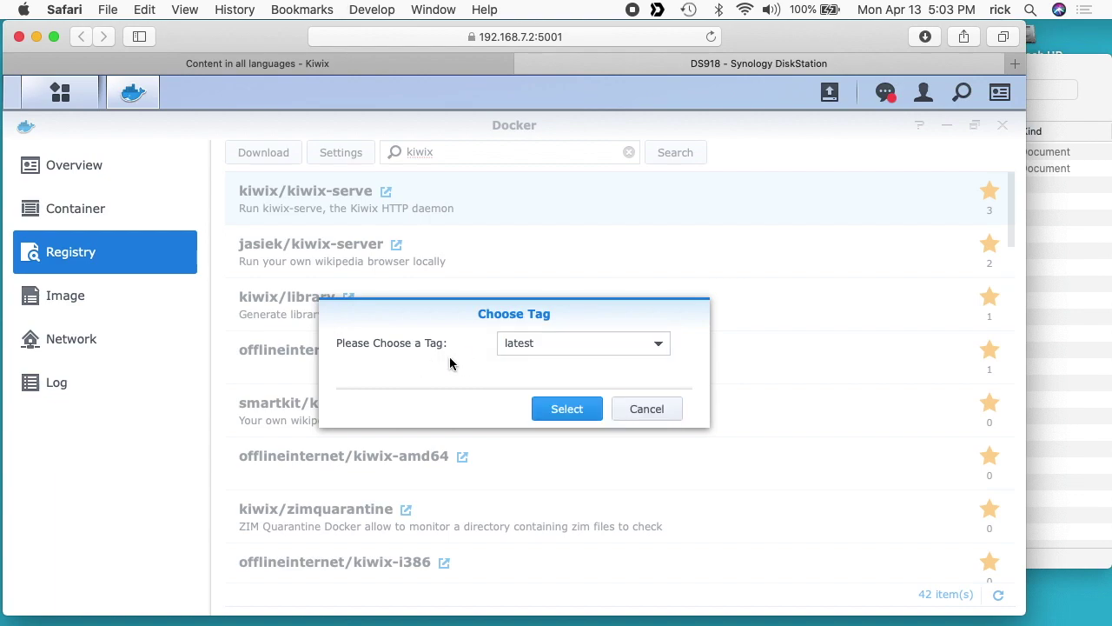
click(567, 415)
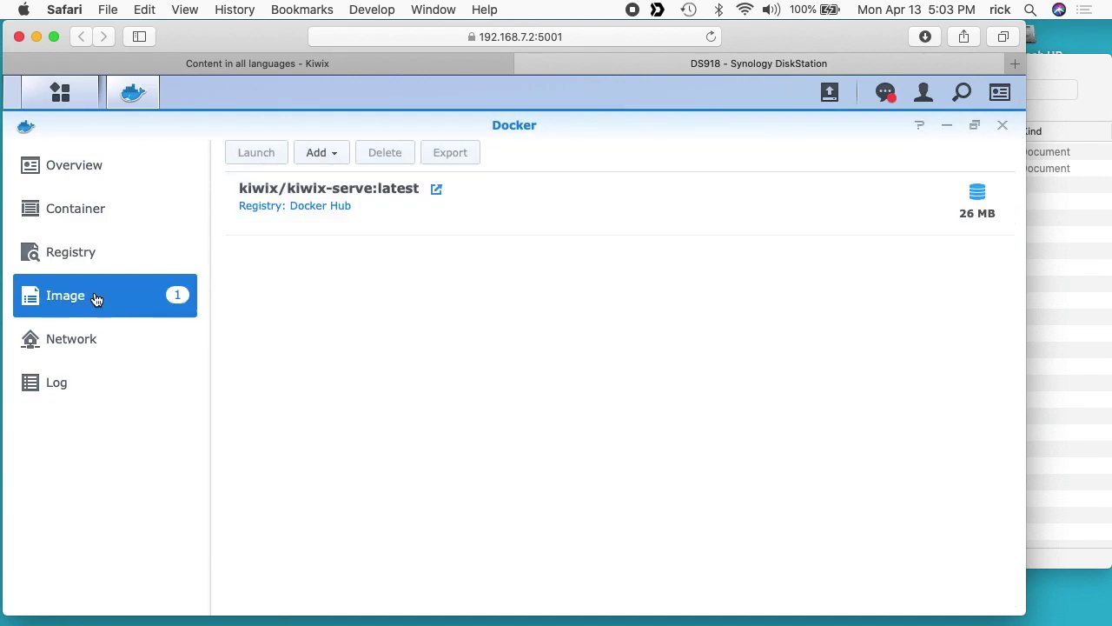
Launch a new container from the kiwix/kiwix-serve:latest image and open its advanced settings
click(467, 198)
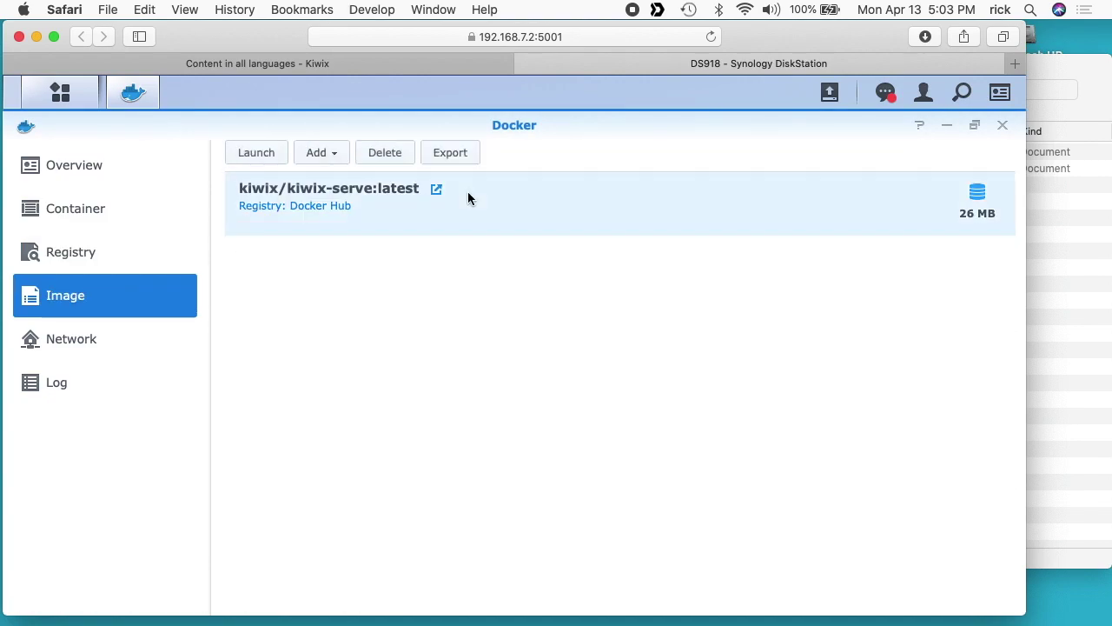
click(270, 155)
click(1006, 128)
click(1006, 192)
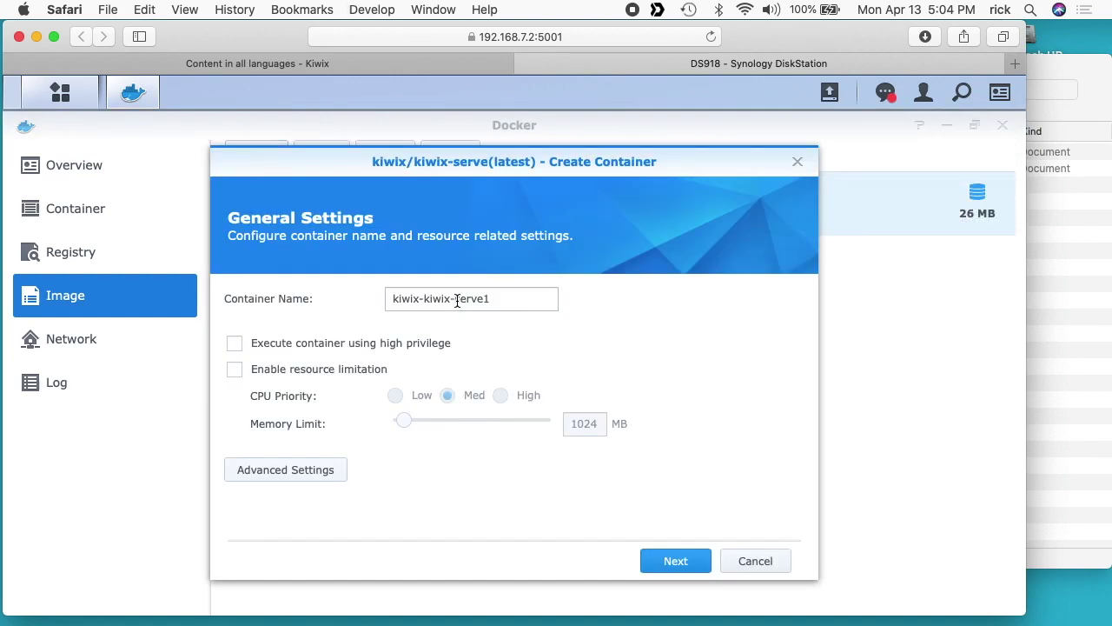
click(292, 470)
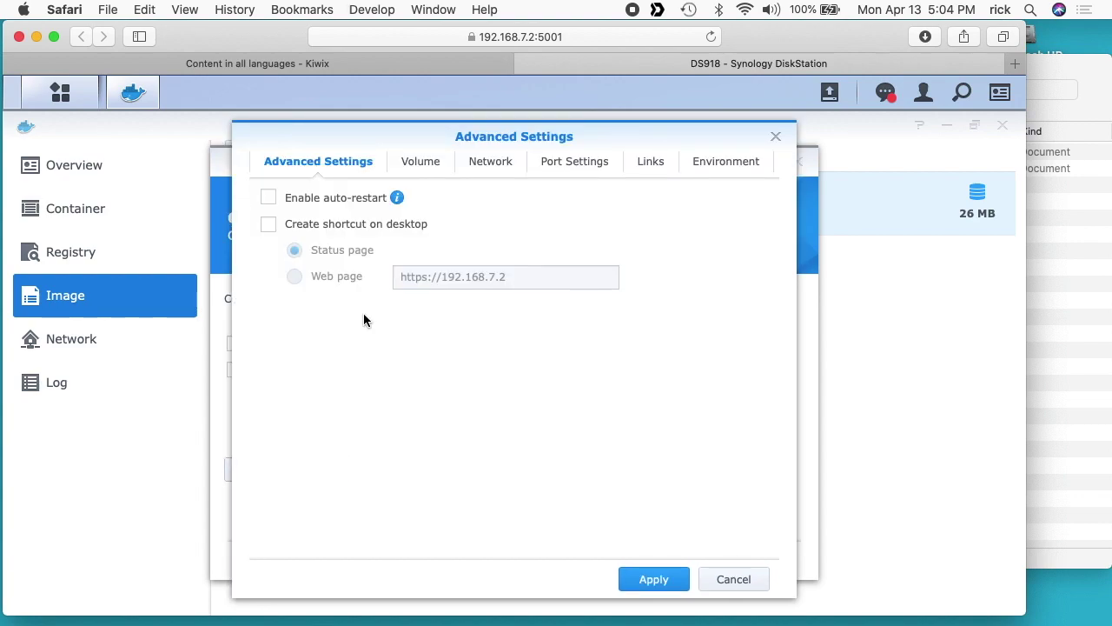
Add the DS_Share/wikipediazim folder as a container volume with the mount path /data
click(417, 167)
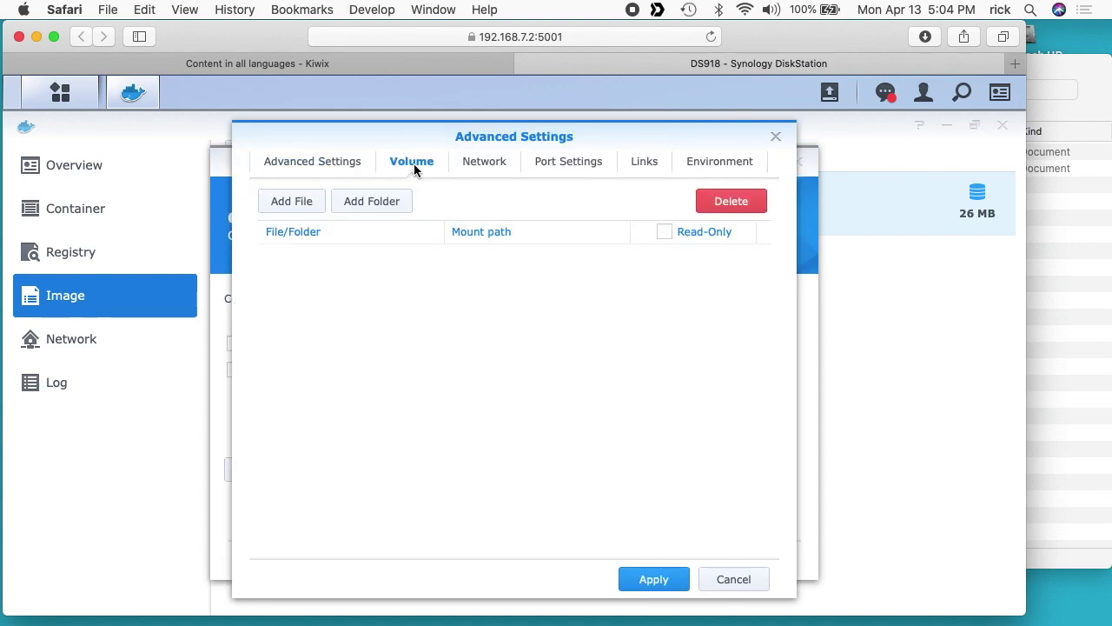
click(378, 205)
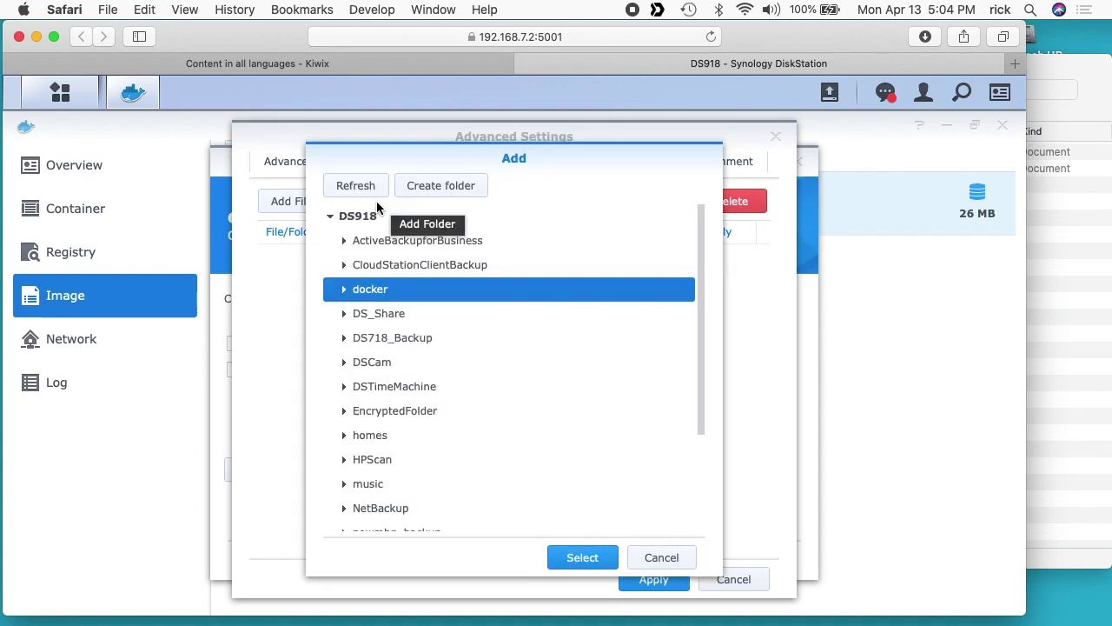
click(383, 318)
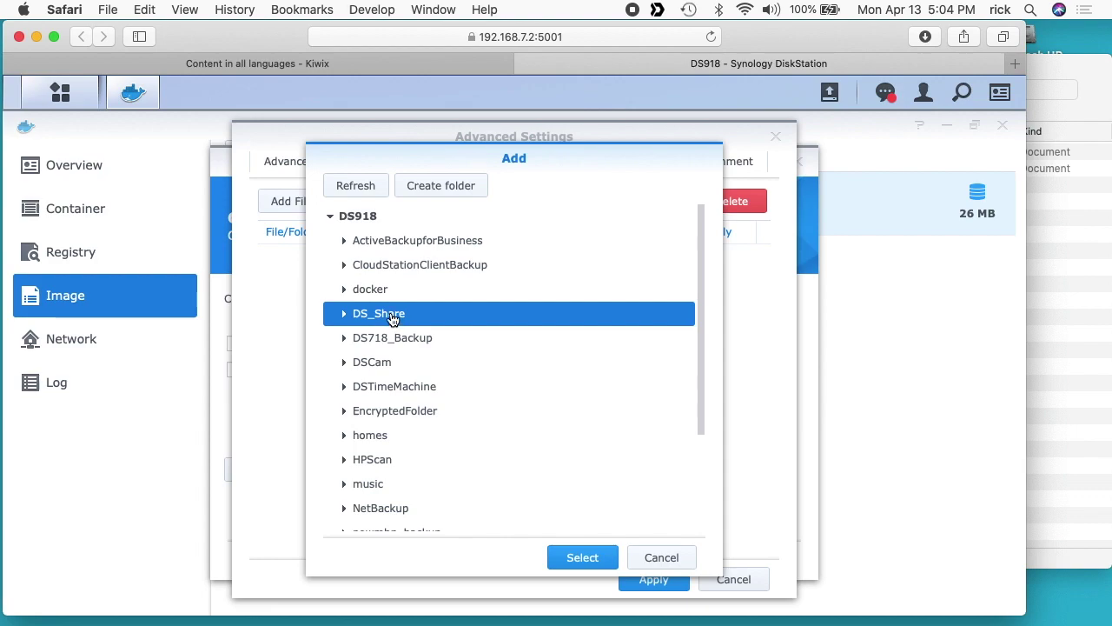
double_click(390, 318)
scroll(432, 391, down, 10)
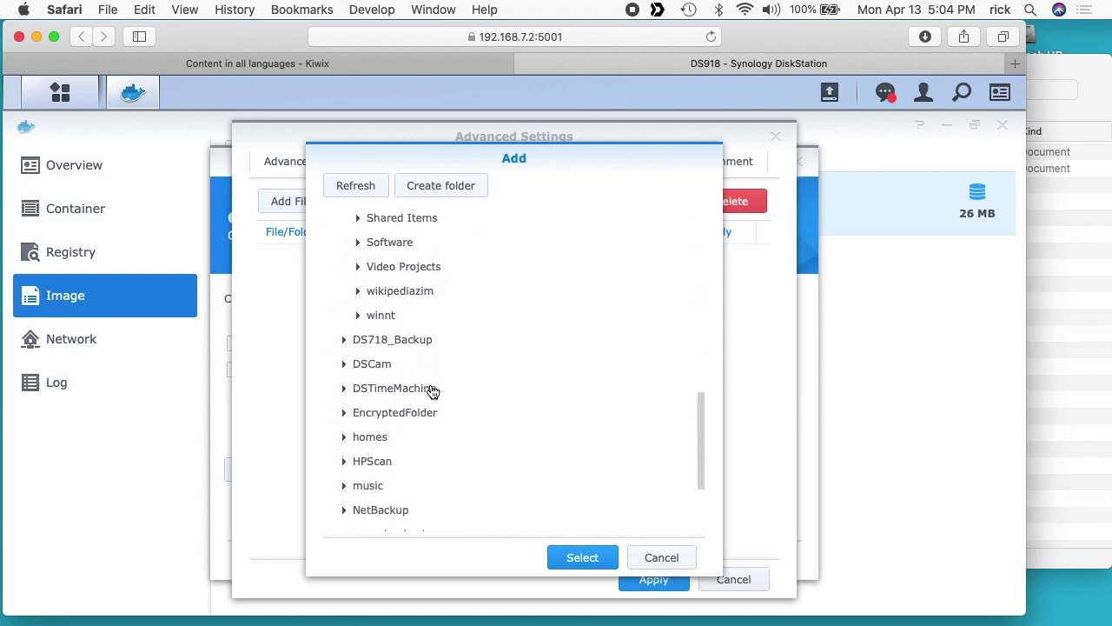
click(427, 289)
click(576, 559)
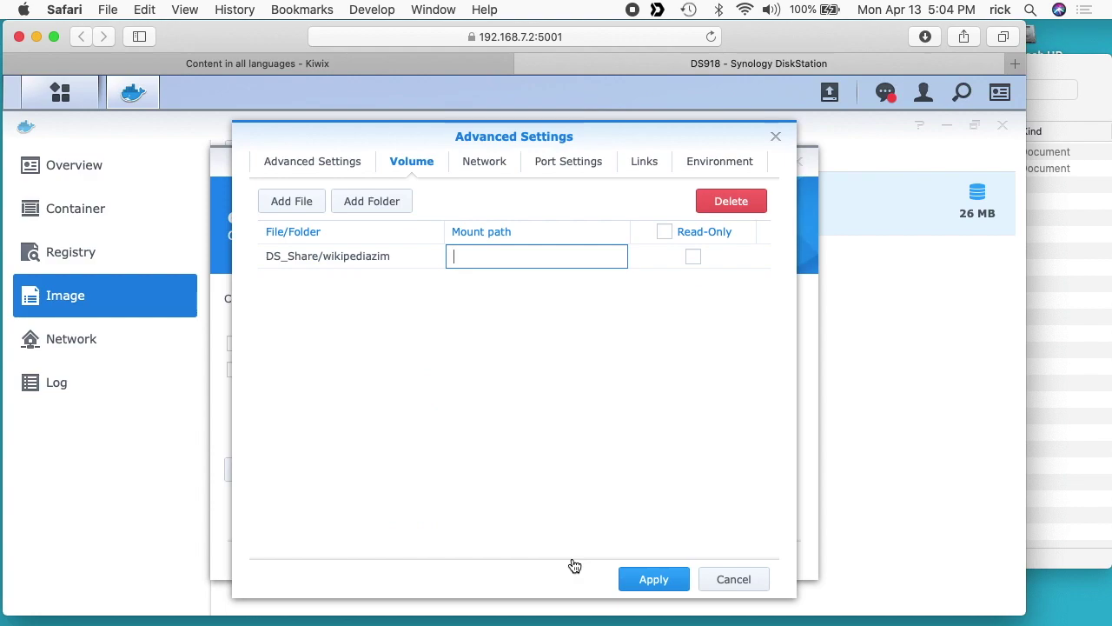
text(/data)
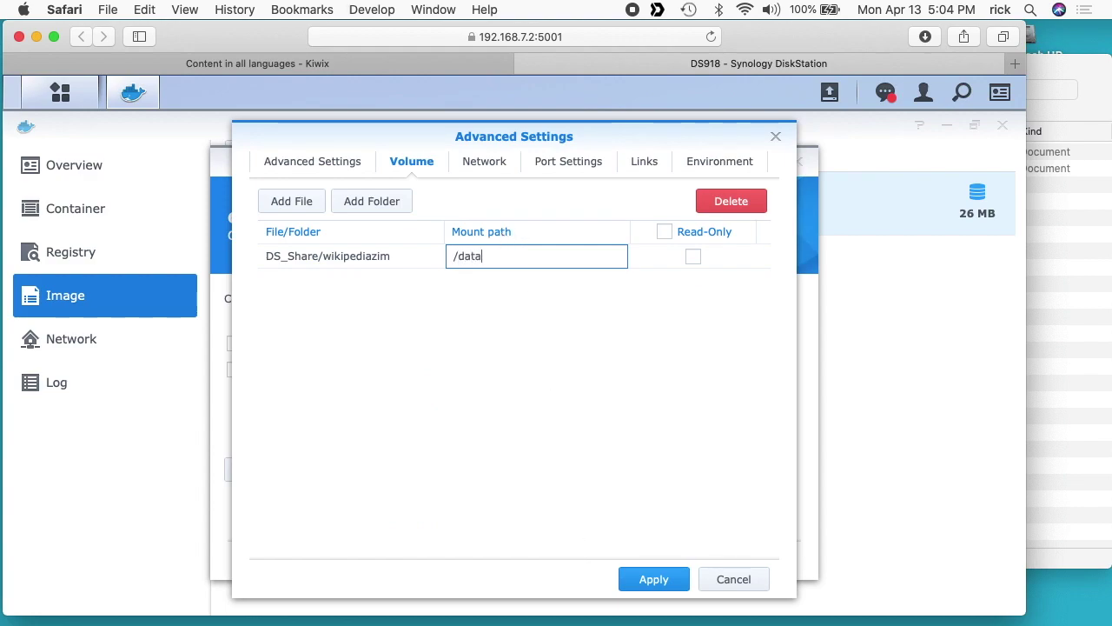
Check the container's network, then map local port 8080 to container port 80
click(486, 164)
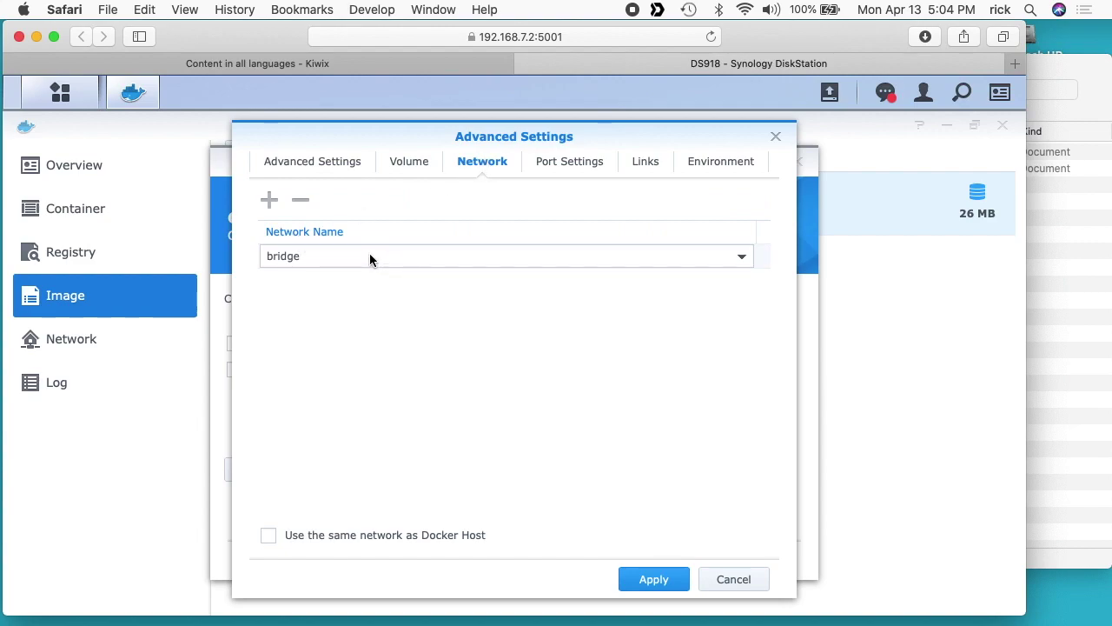
click(563, 165)
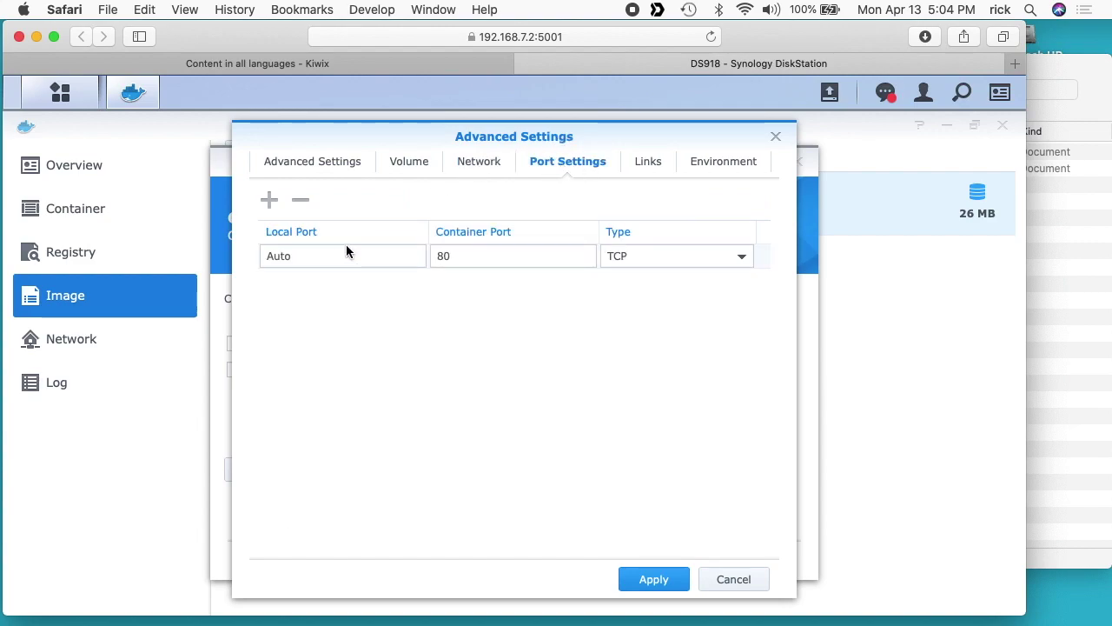
click(307, 255)
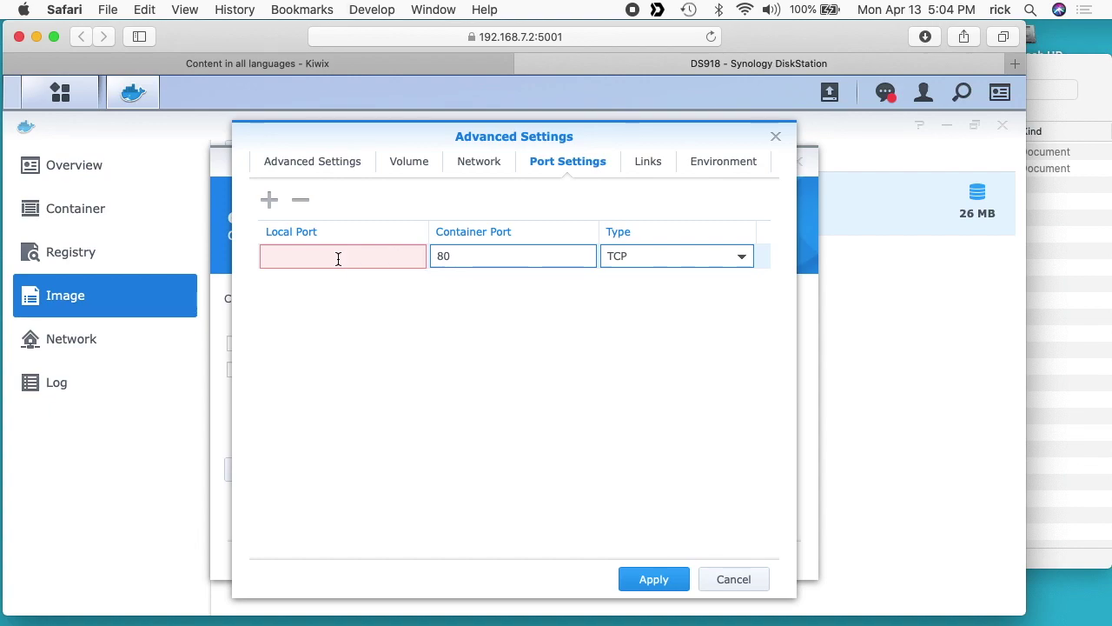
text(8080)
Set the container's execution command to *.zim and apply the advanced settings
click(653, 167)
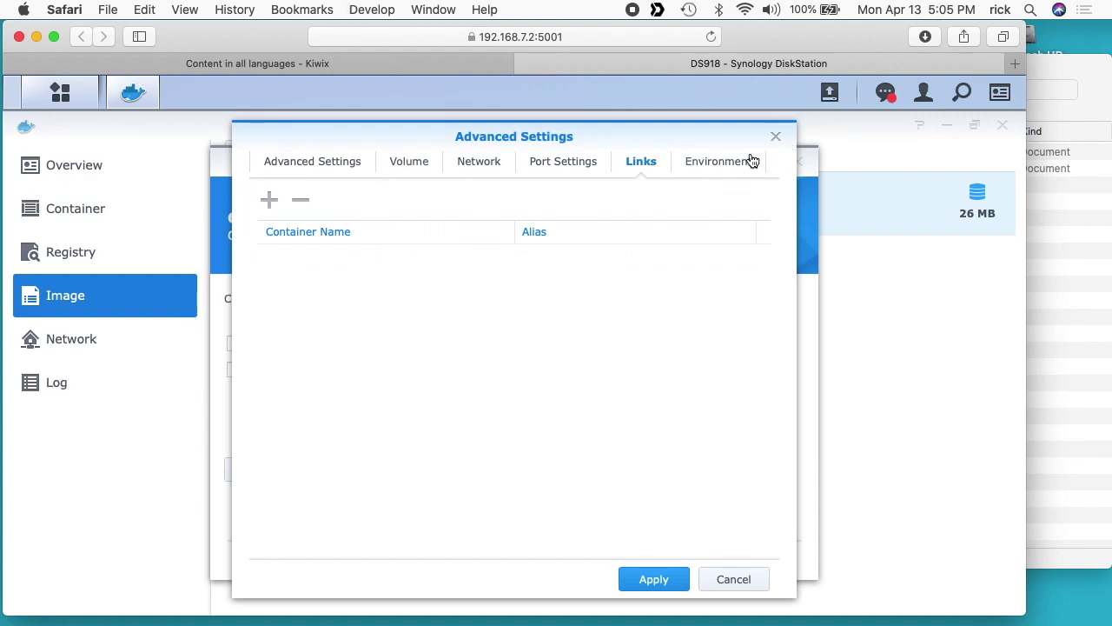
click(721, 166)
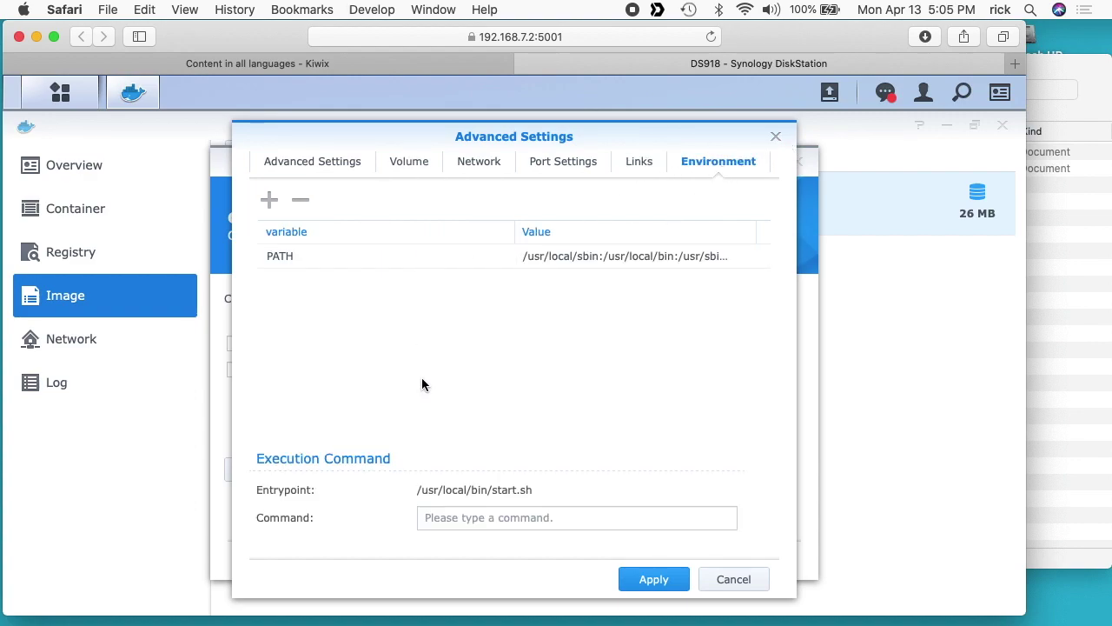
click(513, 518)
text(*.zim)
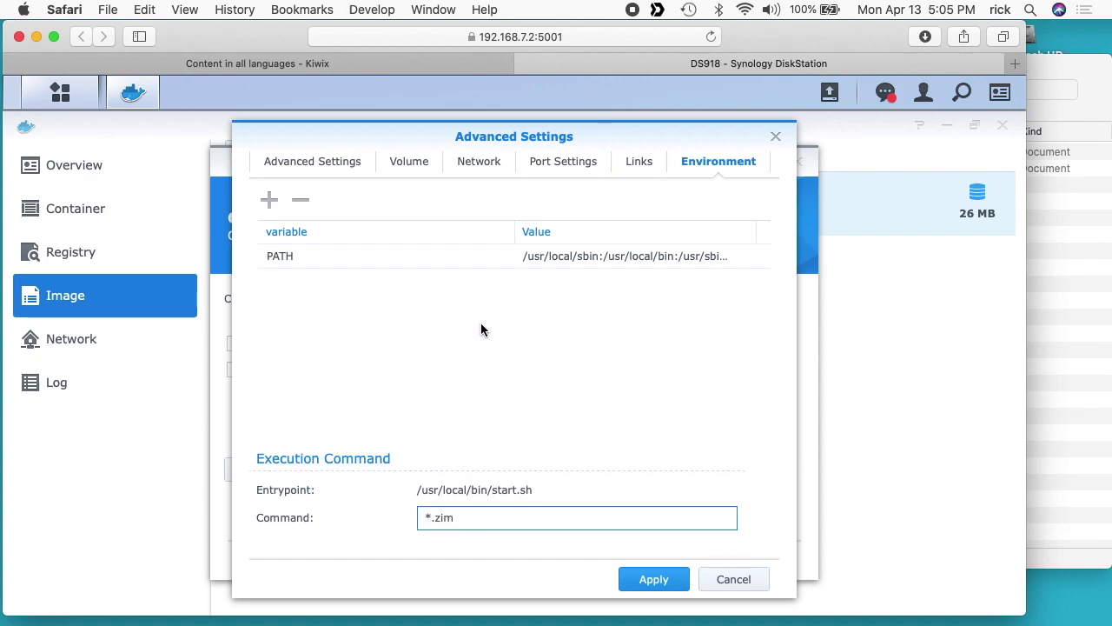
click(652, 580)
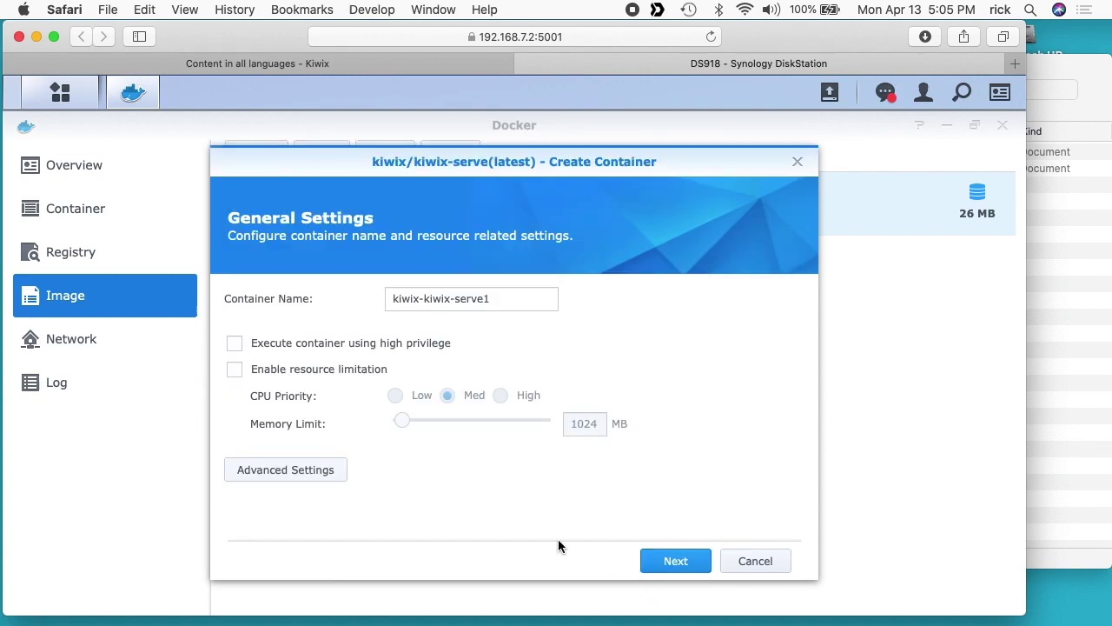
Finish creating the container so that it runs immediately, and show the list of containers
click(667, 562)
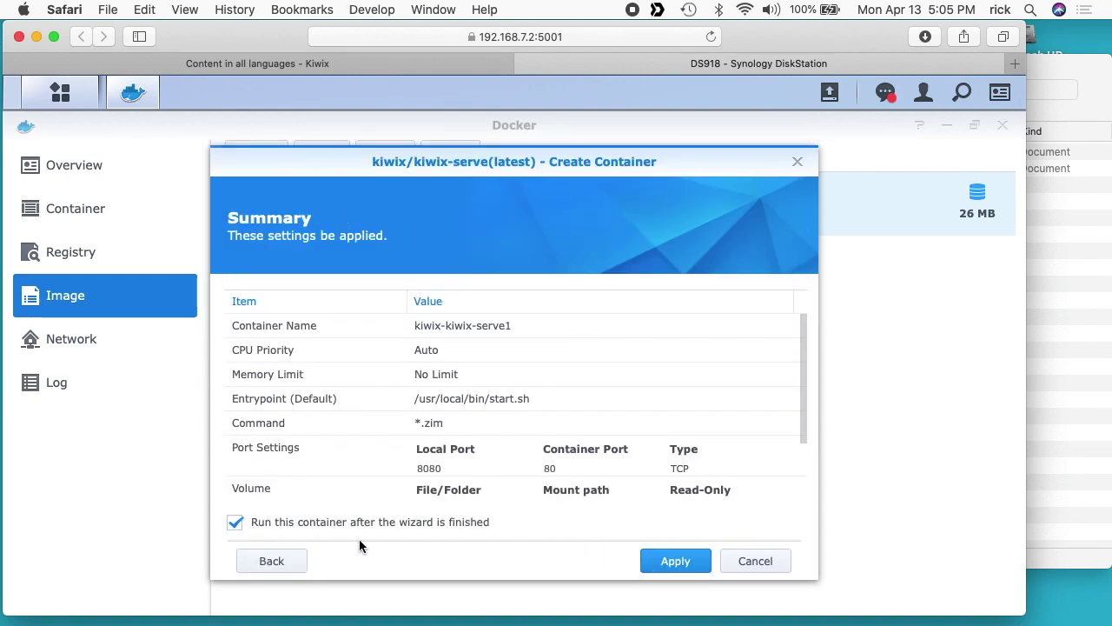
click(673, 561)
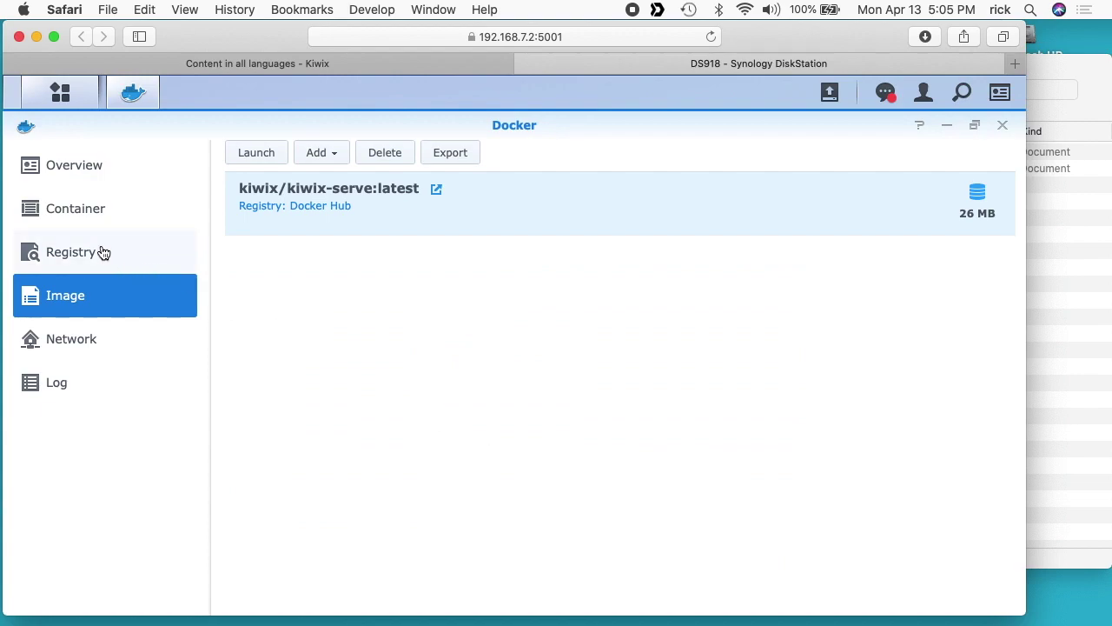
click(95, 213)
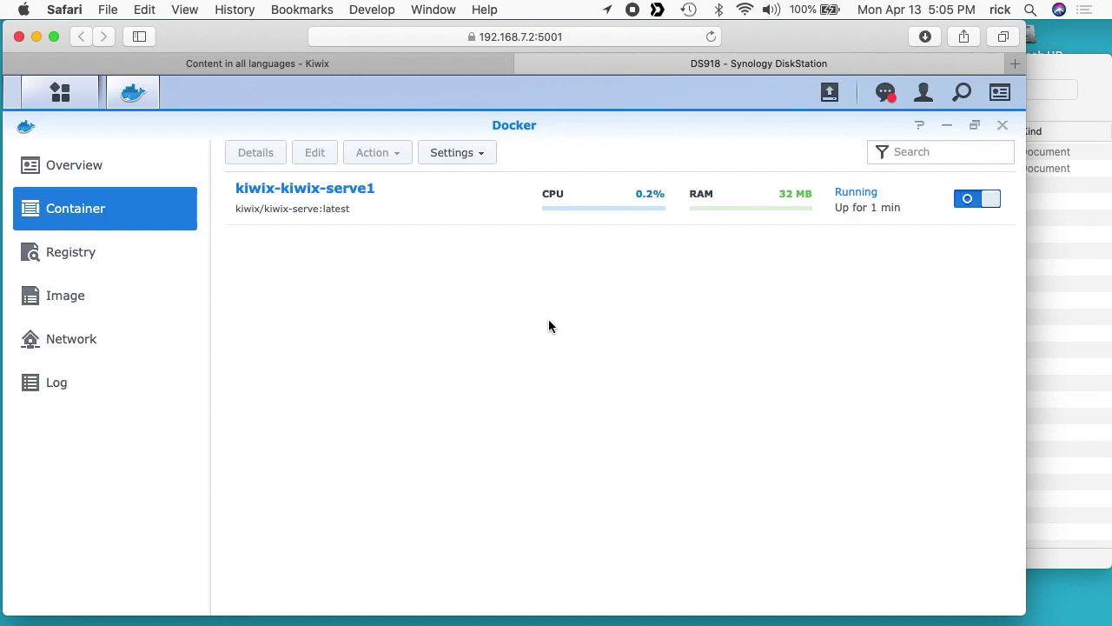
key(super+t)
text(https://192.168.7.2:5001)
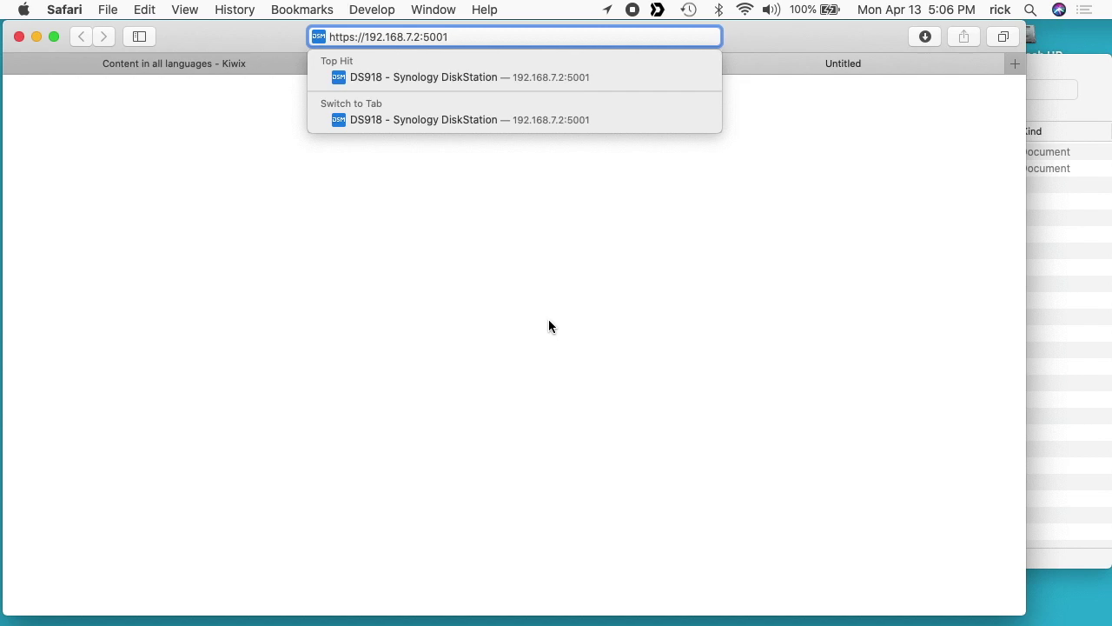
key(BackSpace)
key(BackSpace)
key(BackSpace)
key(BackSpace)
text(8080)
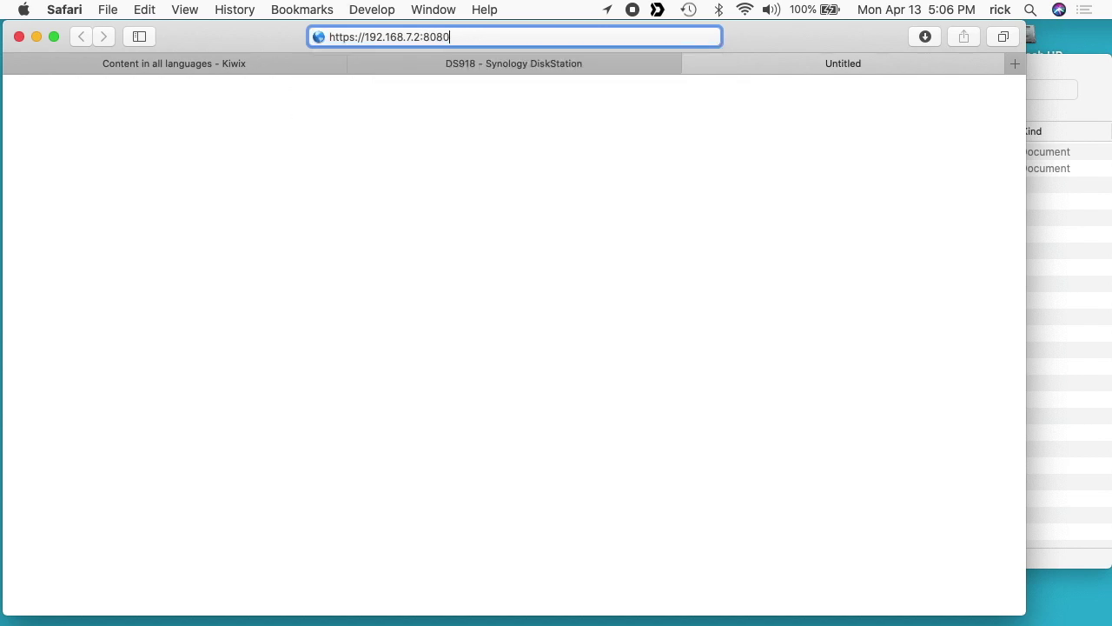
key(Return)
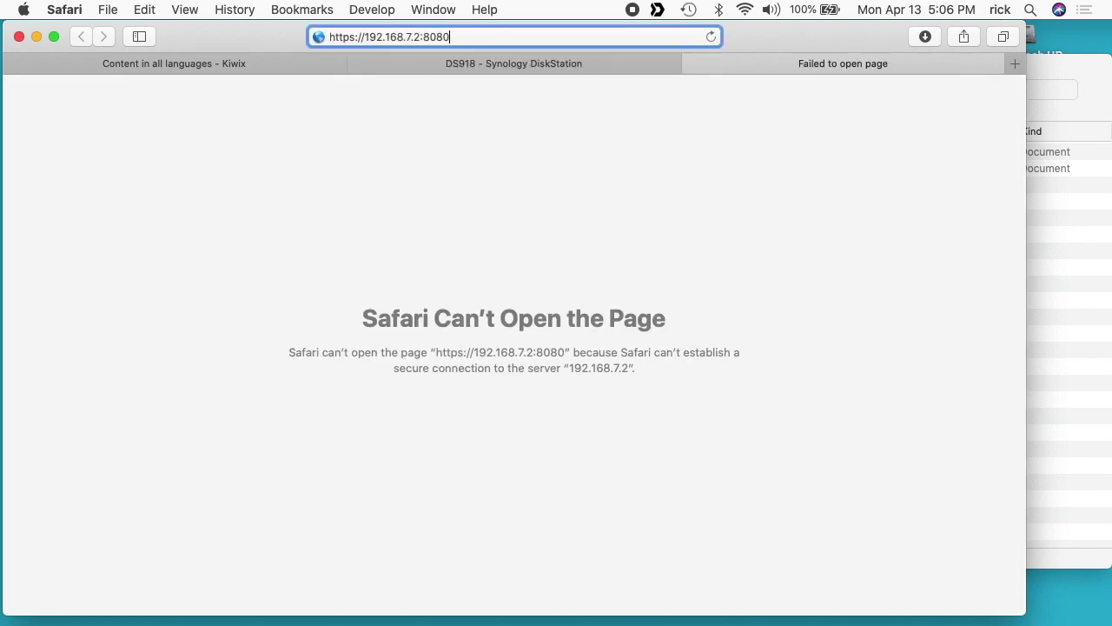
click(352, 37)
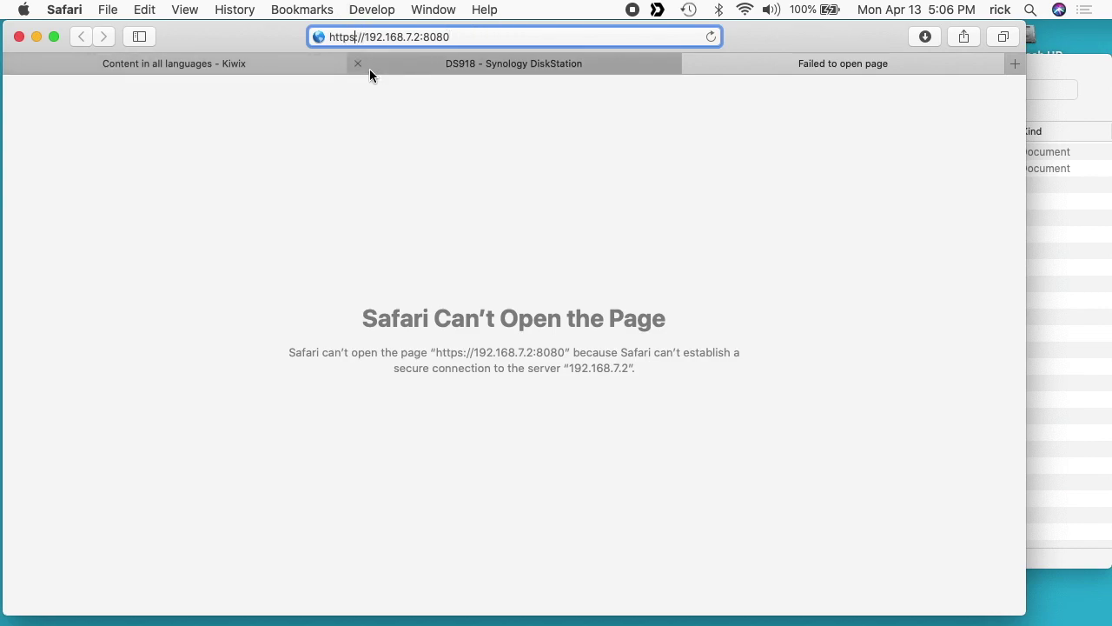
key(BackSpace)
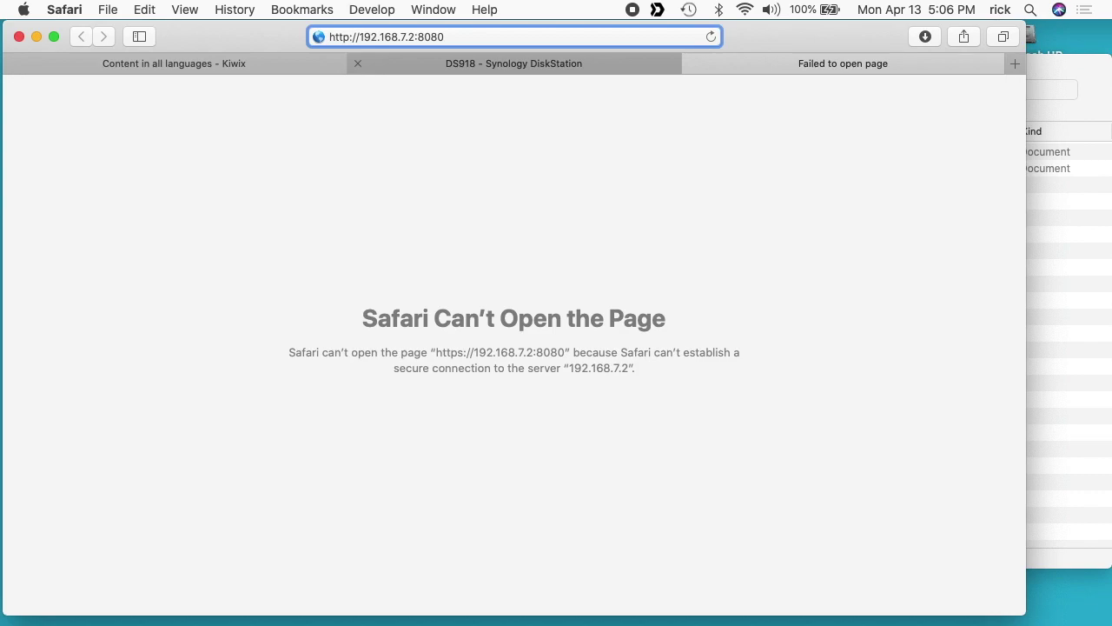
key(Return)
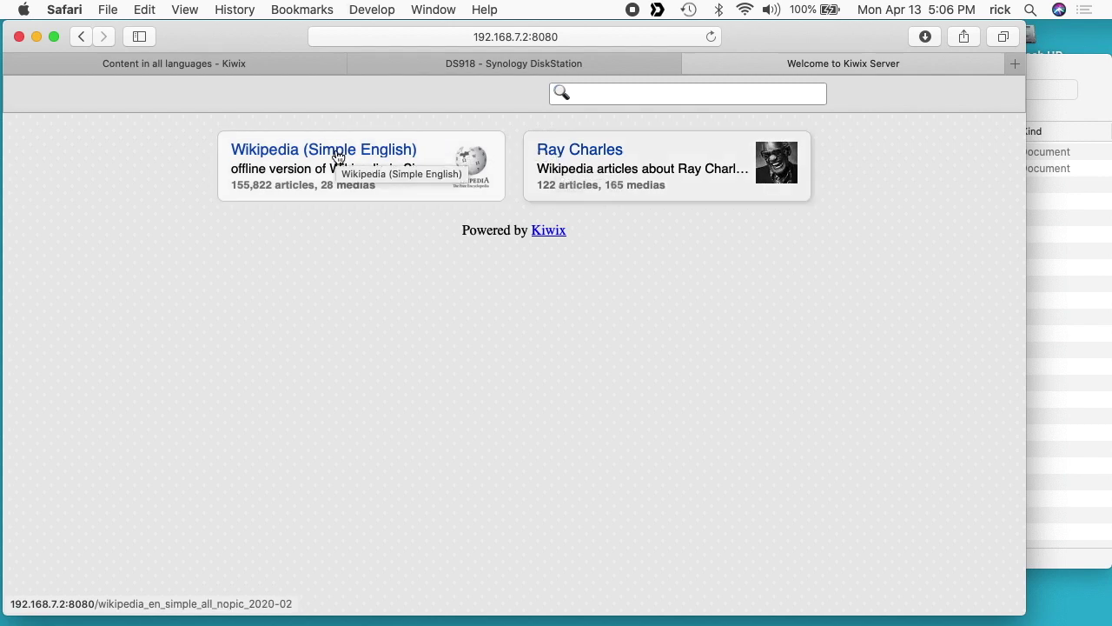
Open the Ray Charles collection and view the articles "A Fool for You" and "Gold Digger (Kanye West song)", returning to the summary after each
click(581, 153)
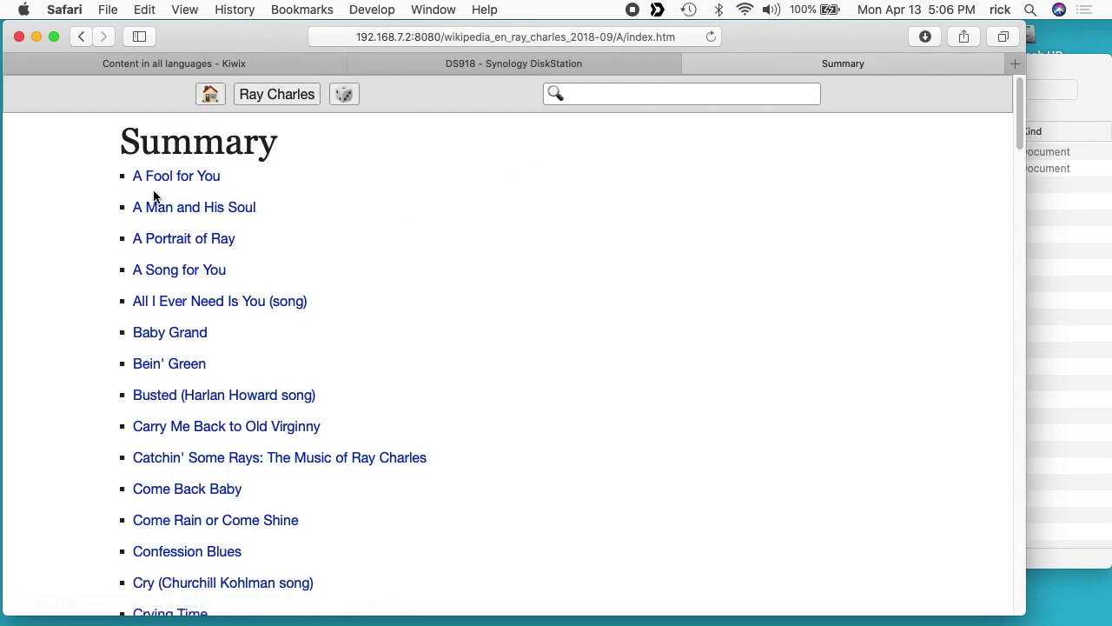
click(170, 178)
click(83, 36)
scroll(173, 304, down, 5)
scroll(181, 313, down, 5)
click(179, 309)
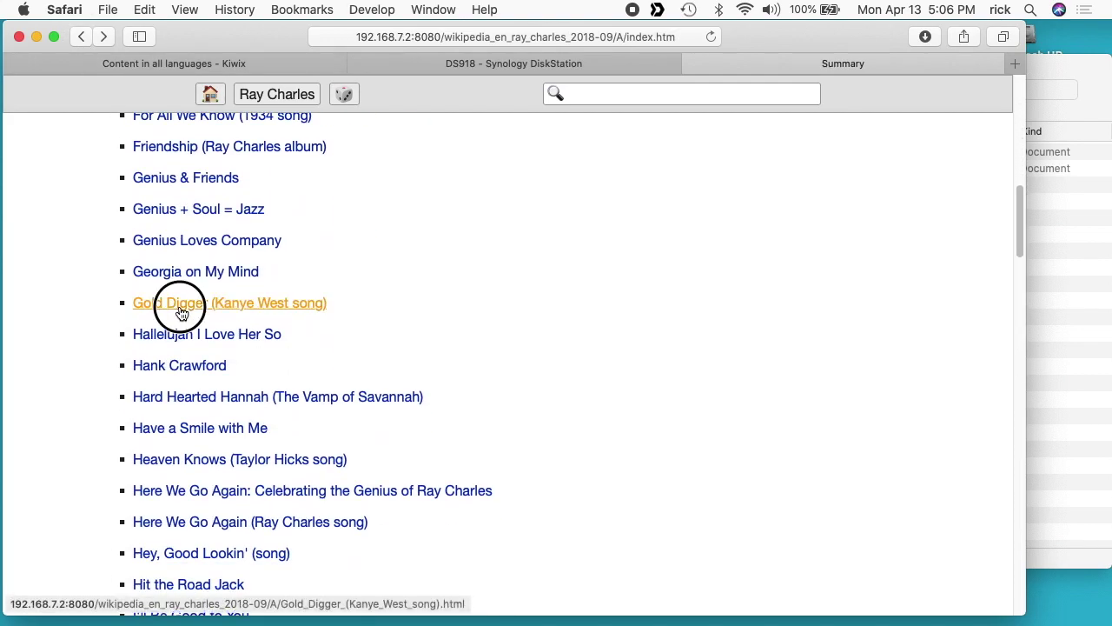
click(82, 37)
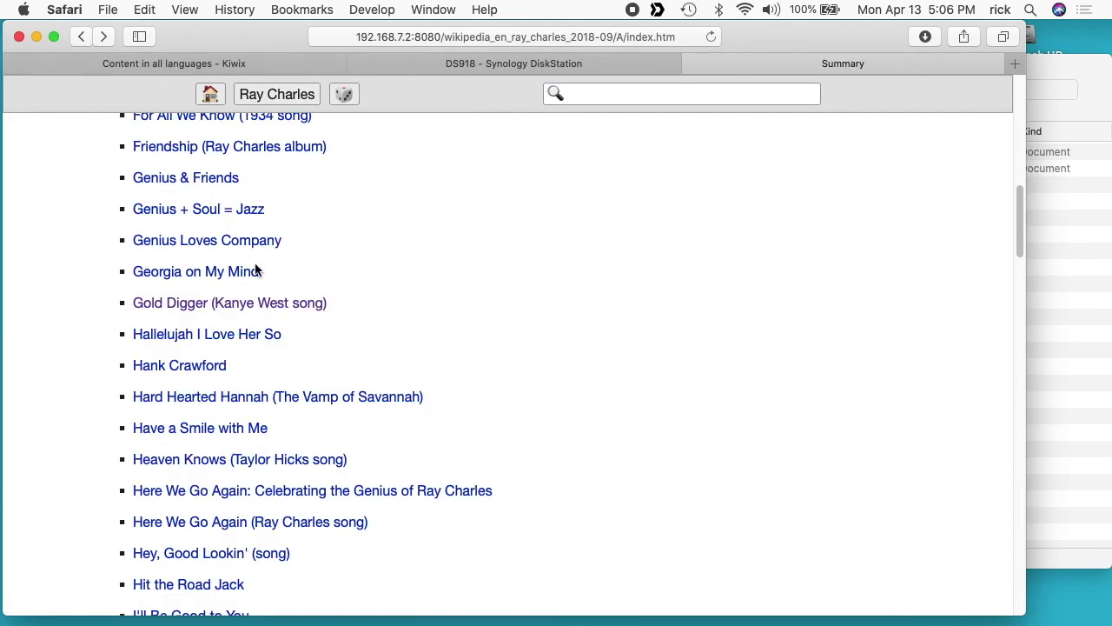
Return to the Kiwix server's start page and open the Wikipedia (Simple English) collection
scroll(295, 287, up, 5)
scroll(340, 304, up, 5)
click(81, 36)
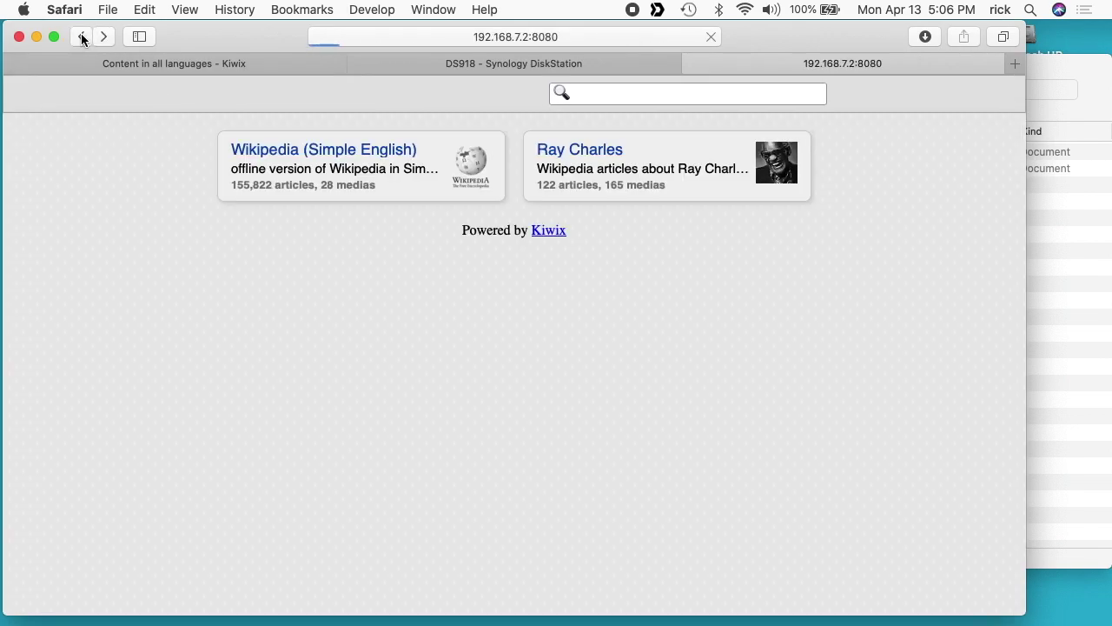
click(351, 156)
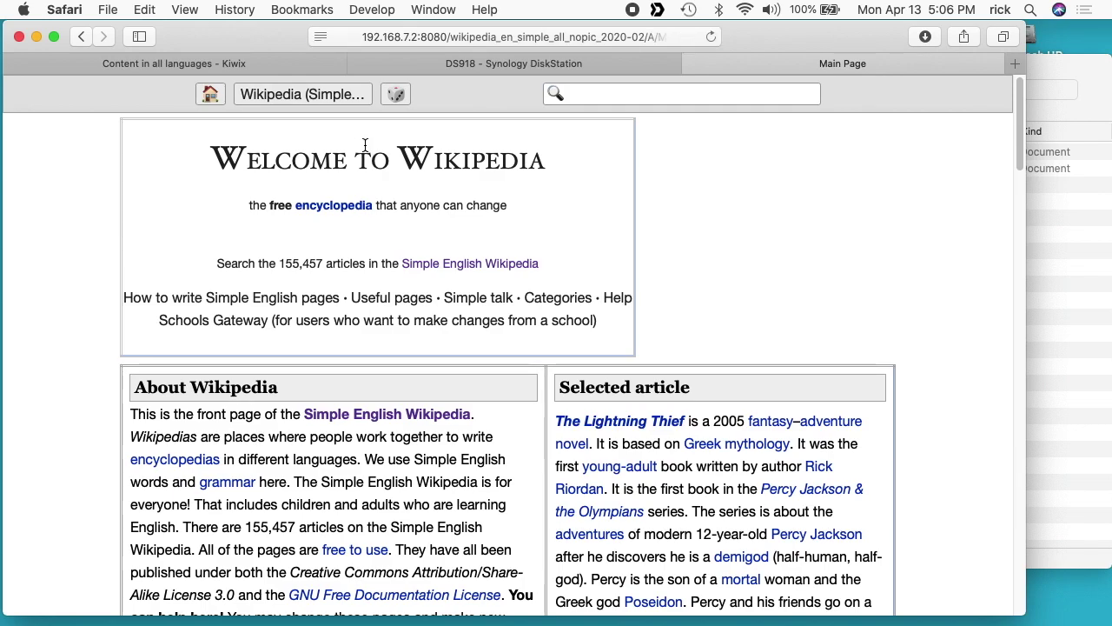
Follow links from the main page to the articles "Percy Jackson & the Olympians", "The Lightning Thief" and "United States"
click(611, 511)
click(217, 476)
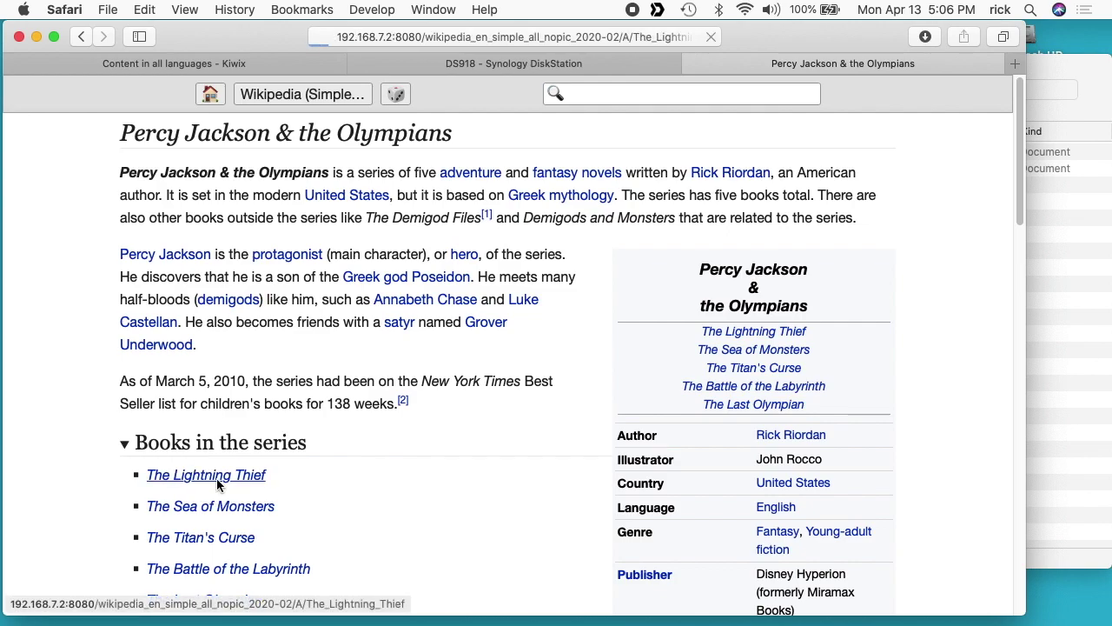
click(546, 459)
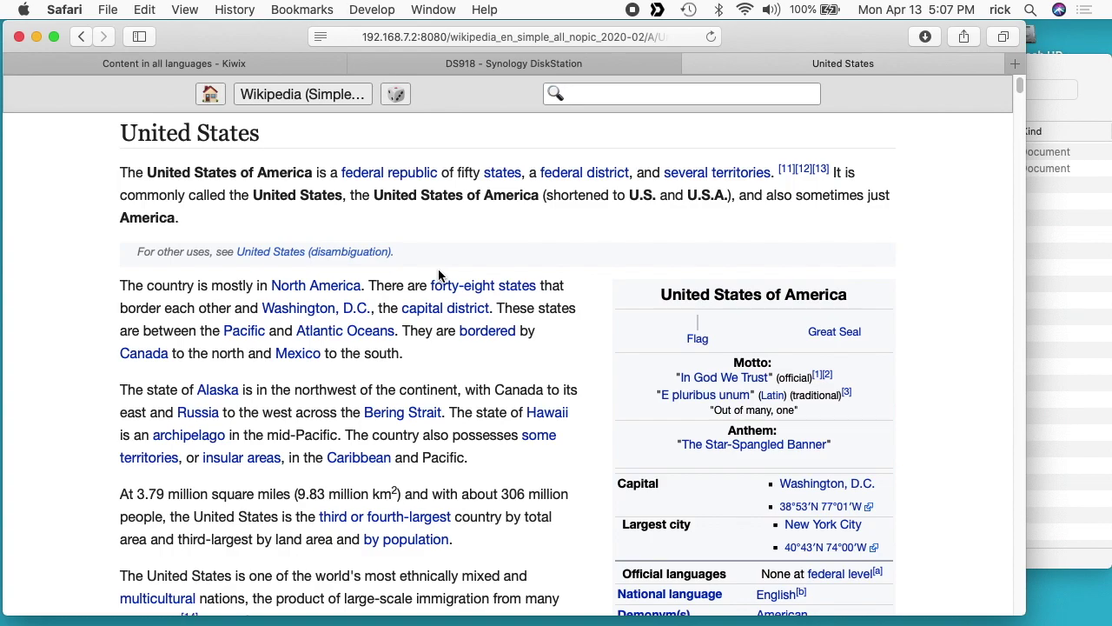
Load five random articles in succession from the Wikipedia (Simple English) collection
click(396, 95)
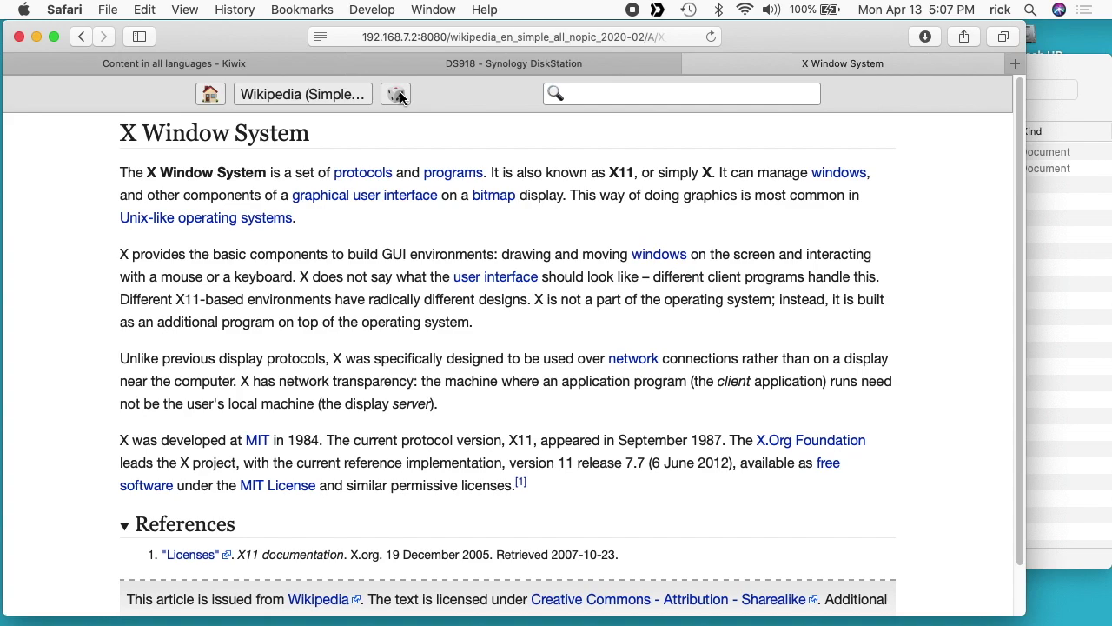
click(399, 95)
click(400, 96)
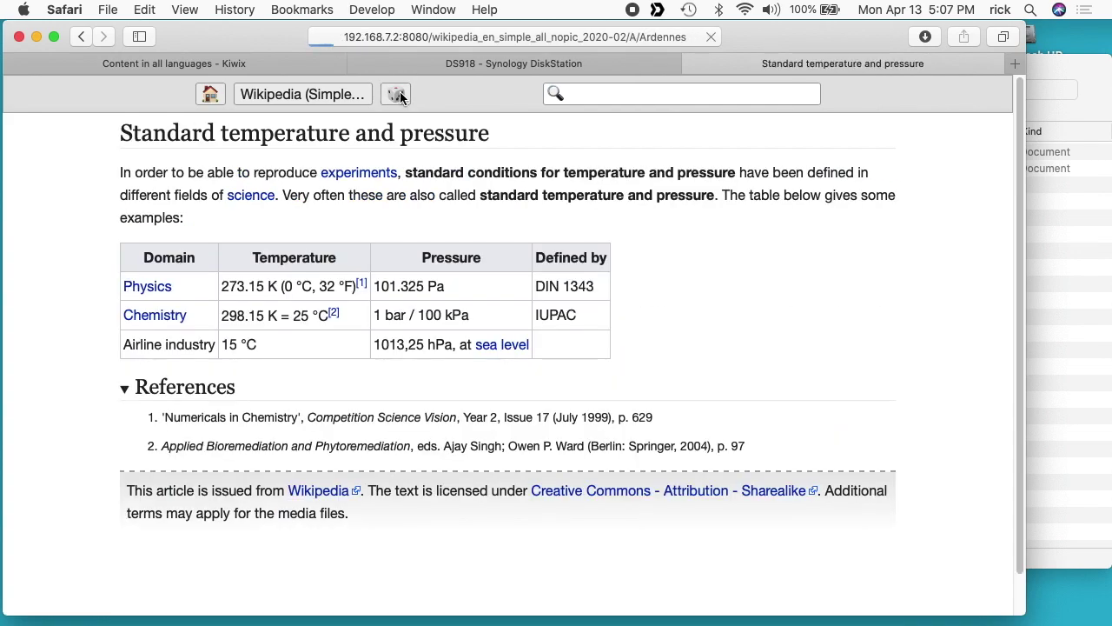
click(400, 95)
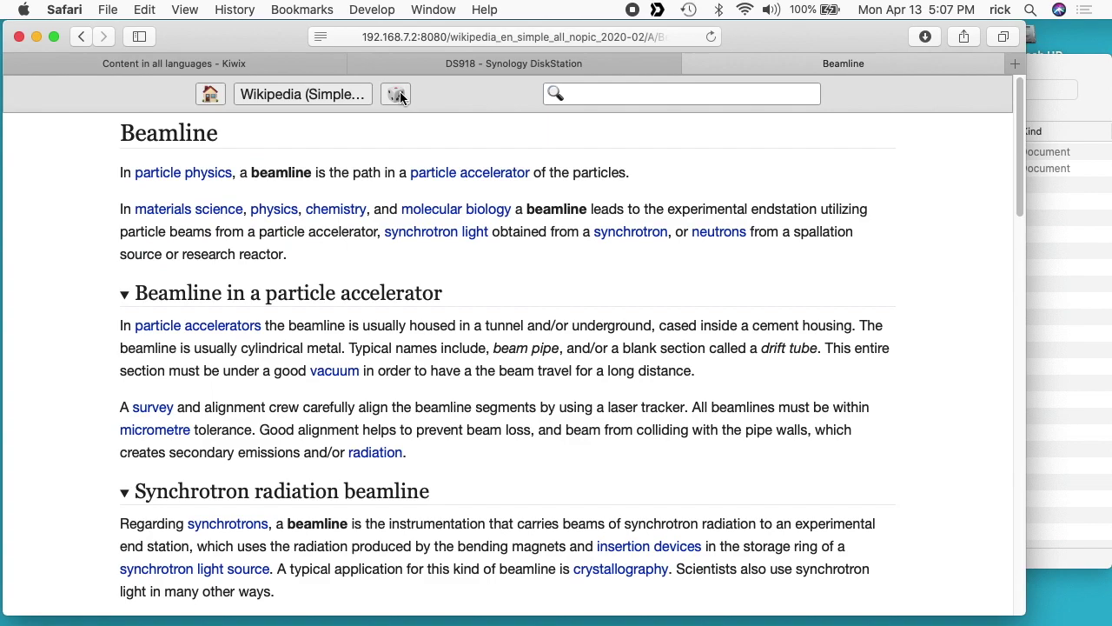
click(399, 96)
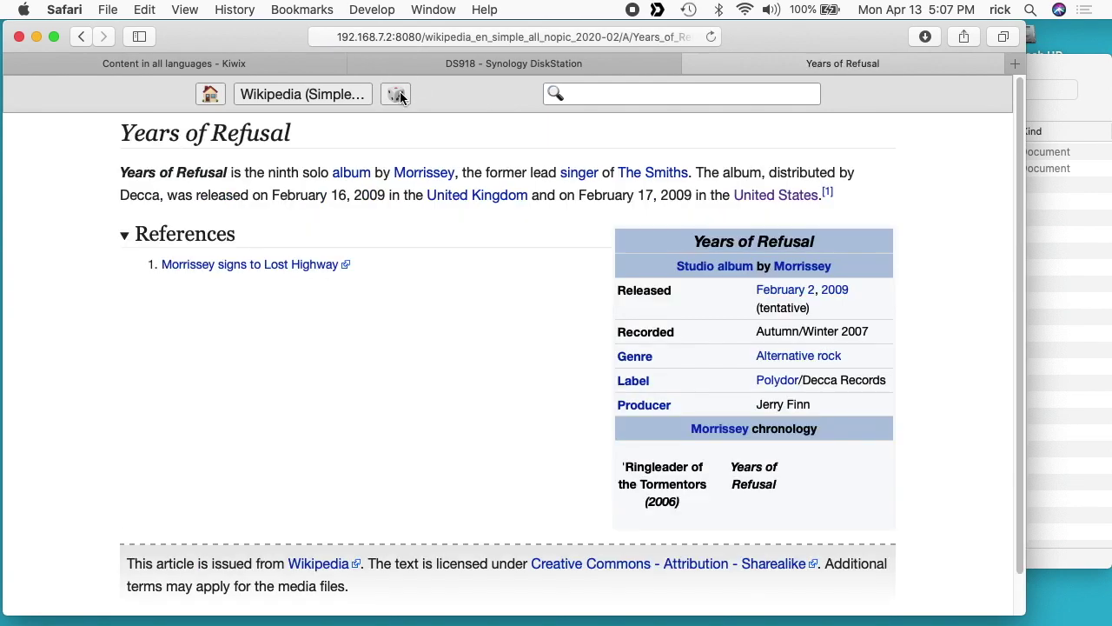
Return to the Synology DiskStation page with the Docker container list
click(478, 66)
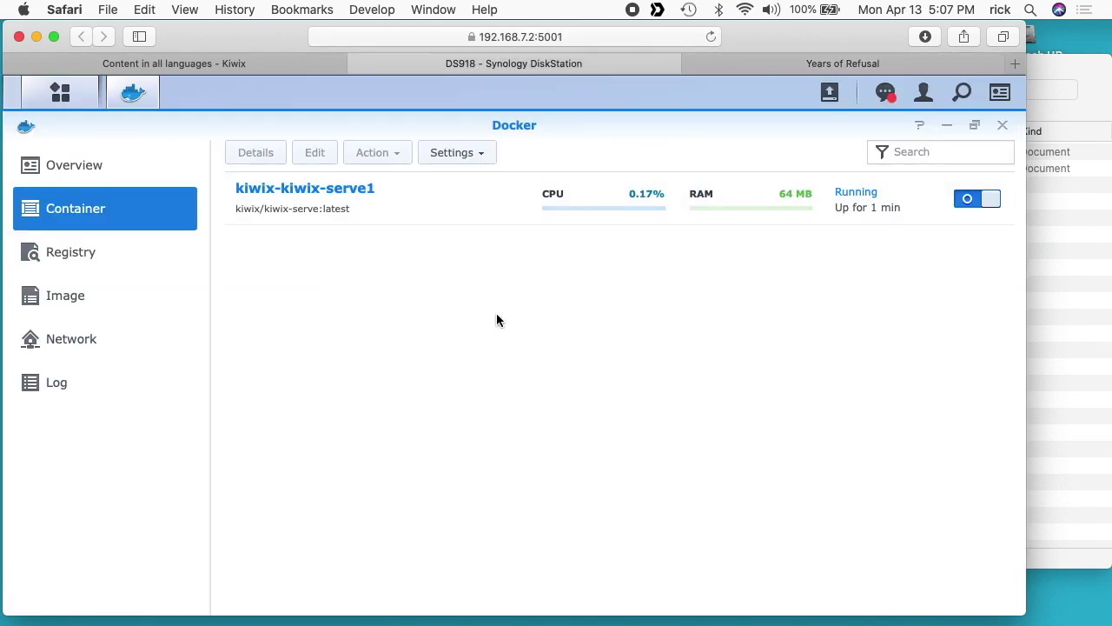